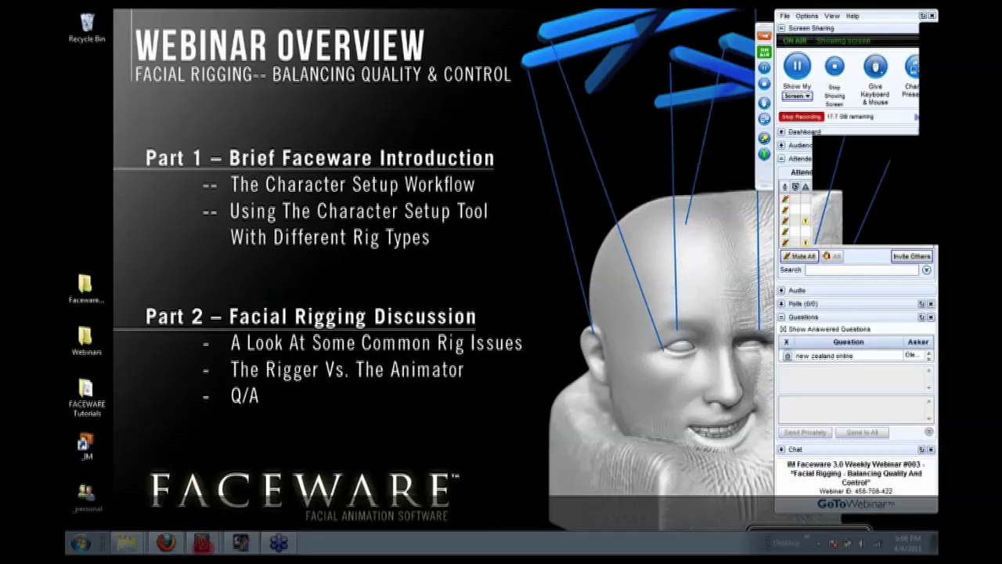
Erase the on-screen drawings, return to normal non-drawing mode and switch to Maya with the Victor head scene.
{"action": "right_click", "coordinate": [605, 227]}
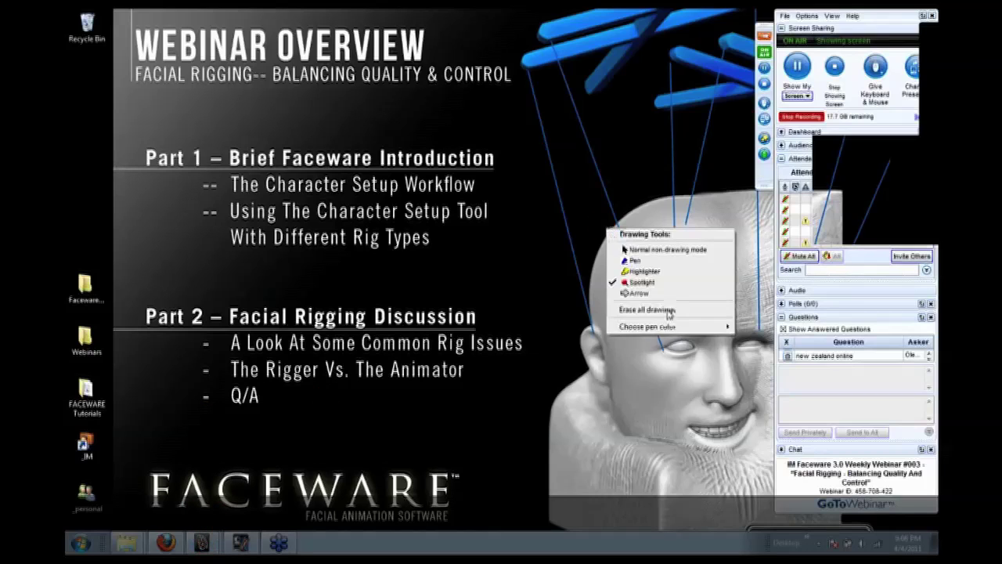
{"action": "left_click", "coordinate": [652, 310]}
{"action": "right_click", "coordinate": [594, 288]}
{"action": "left_click", "coordinate": [573, 286]}
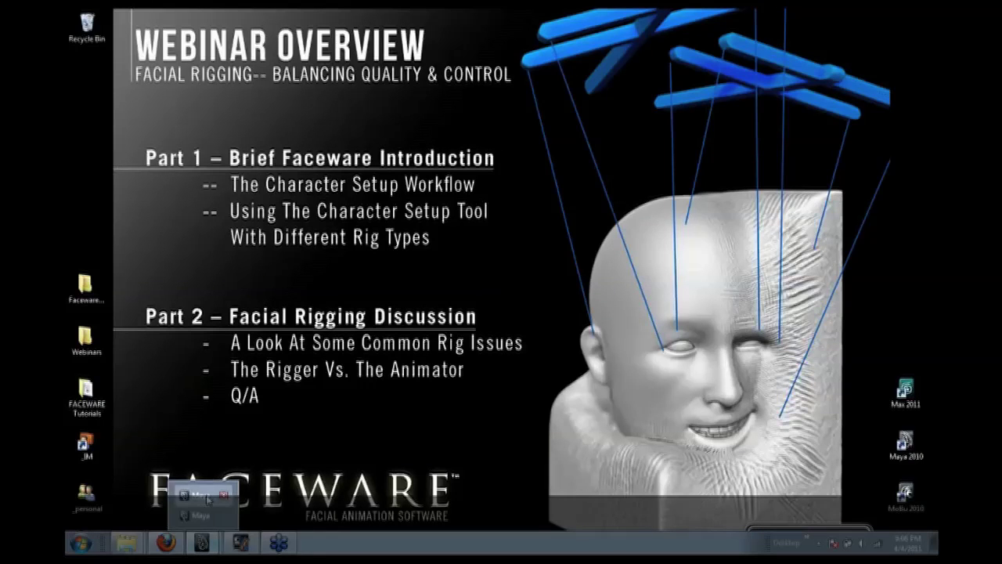
{"action": "left_click", "coordinate": [201, 542]}
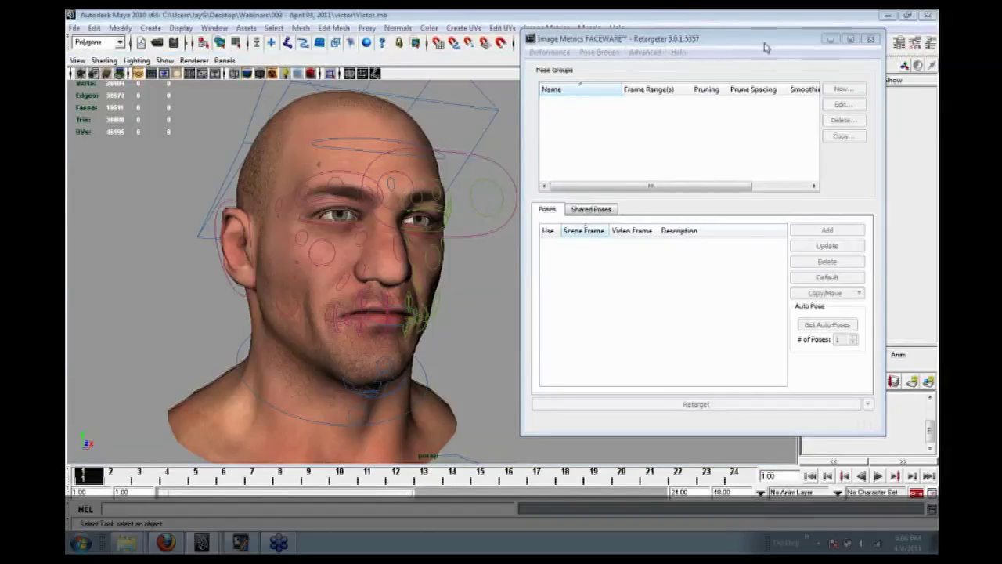
Place the Retargeter window beside the character's head in a three-quarter view.
{"action": "left_click_drag", "start_coordinate": [478, 305], "coordinate": [425, 290], "text": "alt"}
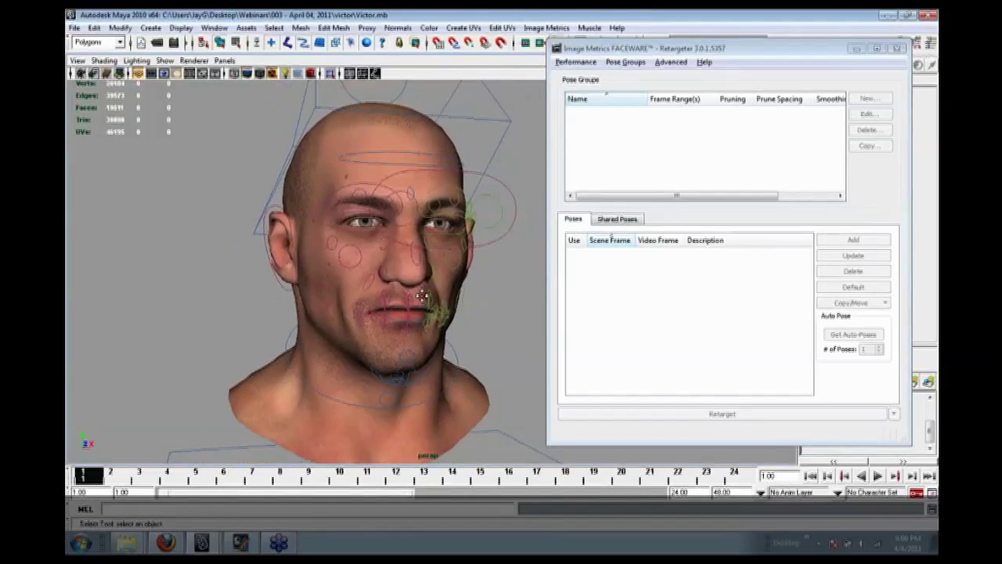
{"action": "right_click_drag", "start_coordinate": [425, 291], "coordinate": [436, 297], "text": "alt"}
{"action": "left_click_drag", "start_coordinate": [436, 297], "coordinate": [482, 263], "text": "alt"}
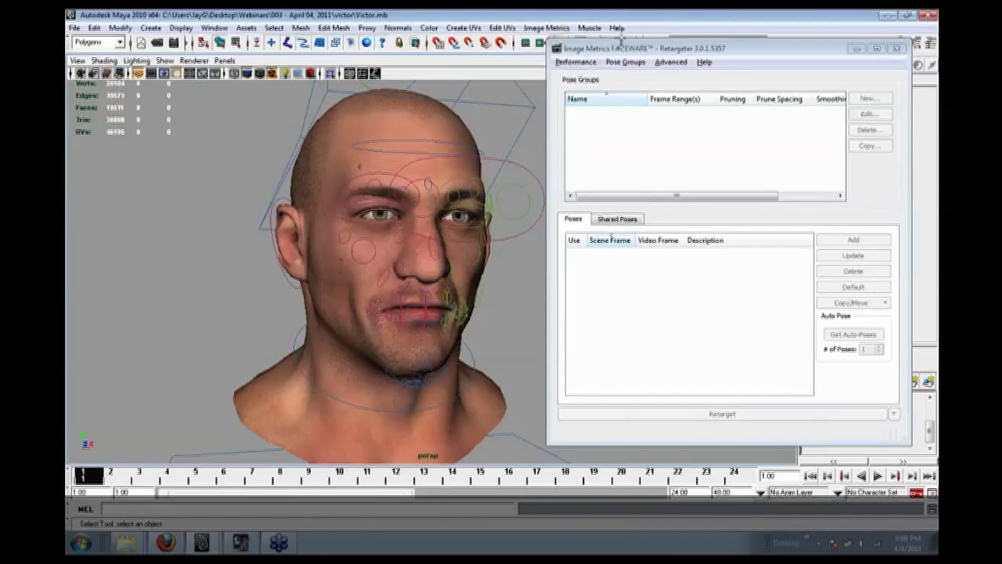
{"action": "mouse_move", "coordinate": [749, 50]}
{"action": "left_mouse_down"}
{"action": "mouse_move", "coordinate": [733, 57]}
{"action": "mouse_move", "coordinate": [744, 53]}
{"action": "left_mouse_up"}
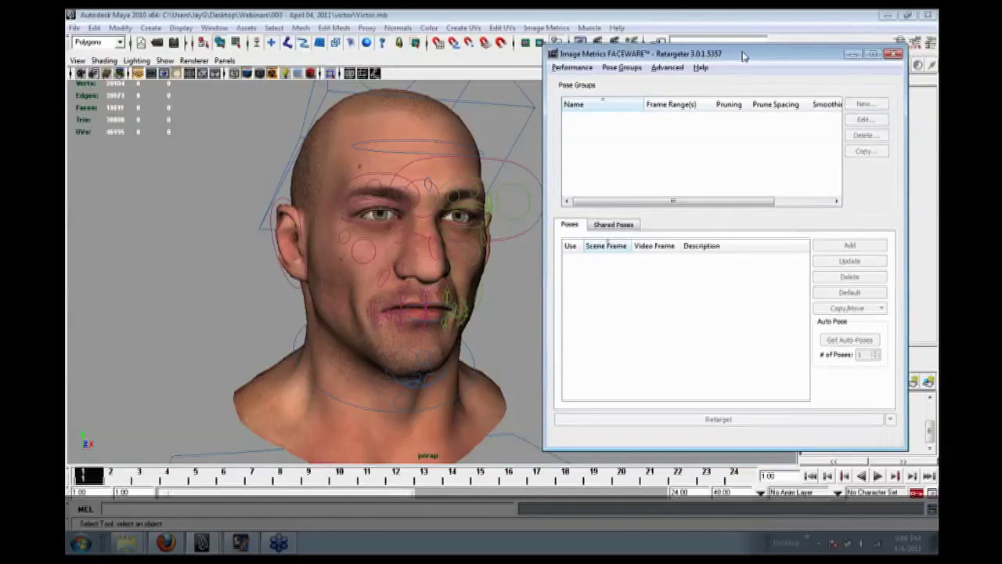
{"action": "left_click_drag", "start_coordinate": [744, 57], "coordinate": [752, 50]}
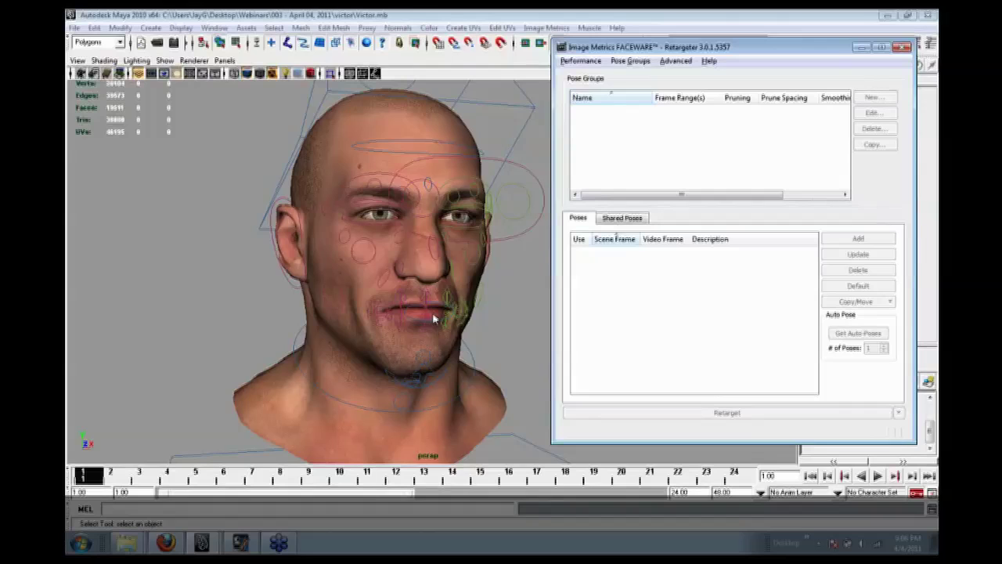
{"action": "left_click", "coordinate": [902, 46]}
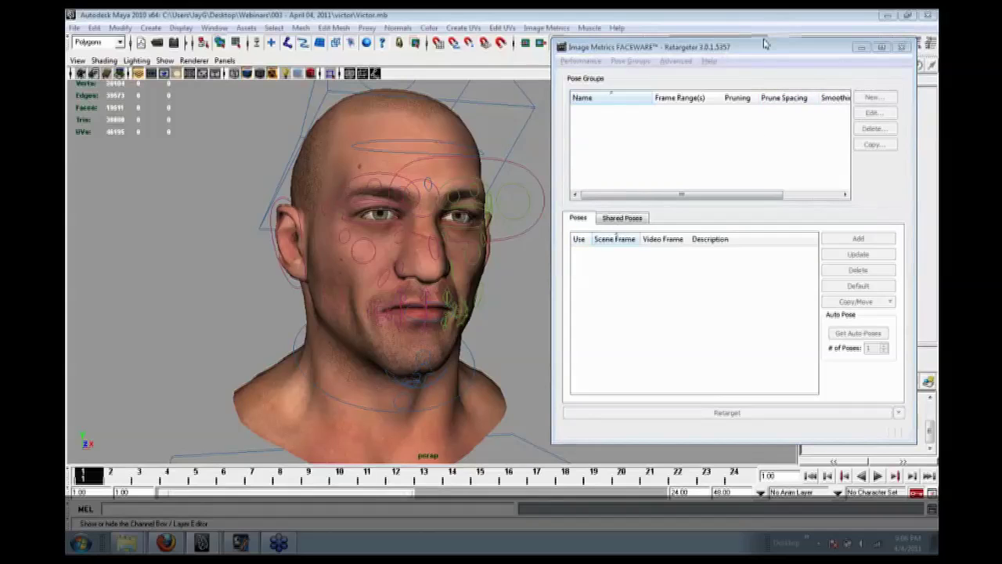
{"action": "left_click", "coordinate": [716, 51]}
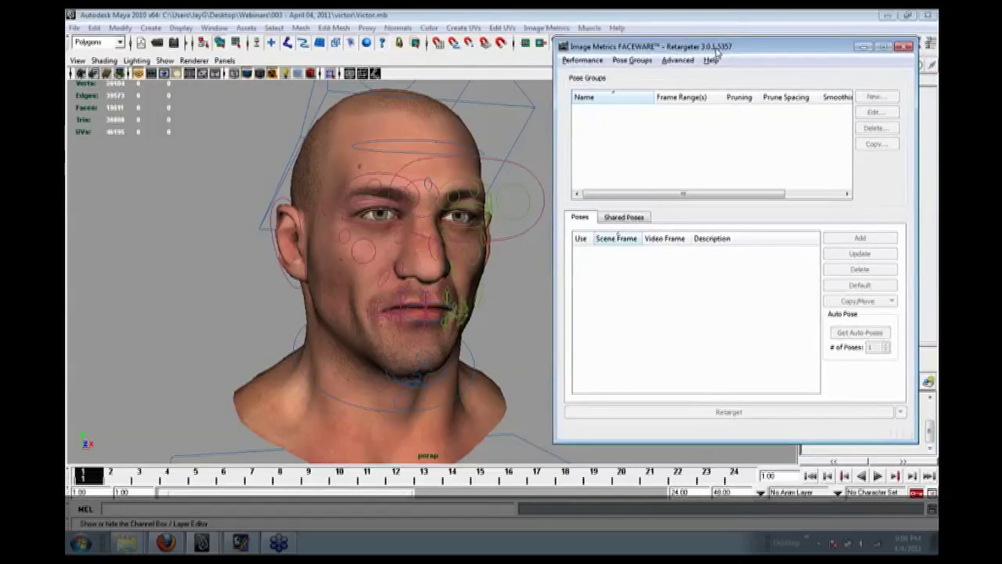
Open Character Setup from the Retargeter, minimize the Retargeter and narrow the Character Setup window beside the head.
{"action": "left_click", "coordinate": [675, 62]}
{"action": "left_click", "coordinate": [693, 73]}
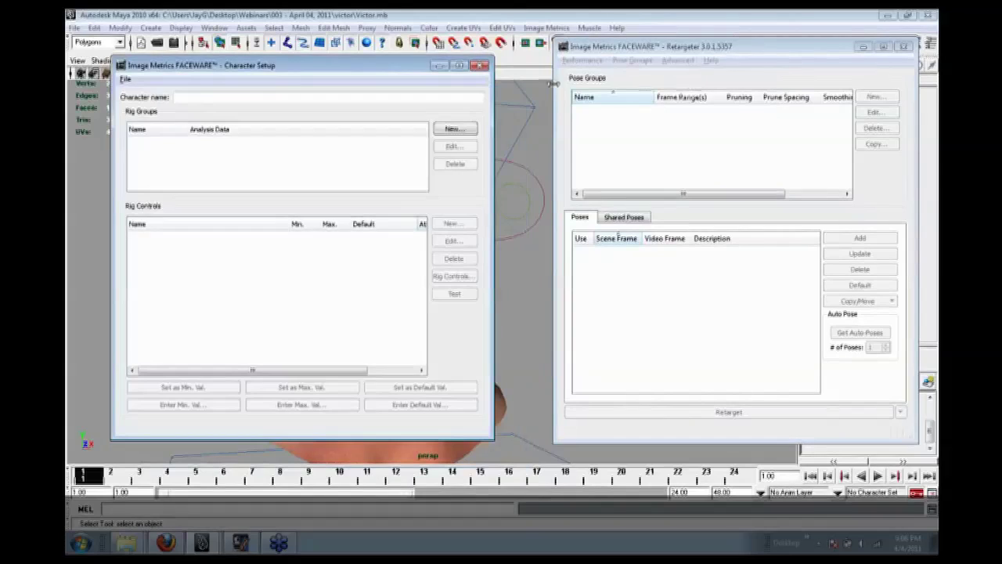
{"action": "left_click", "coordinate": [863, 46]}
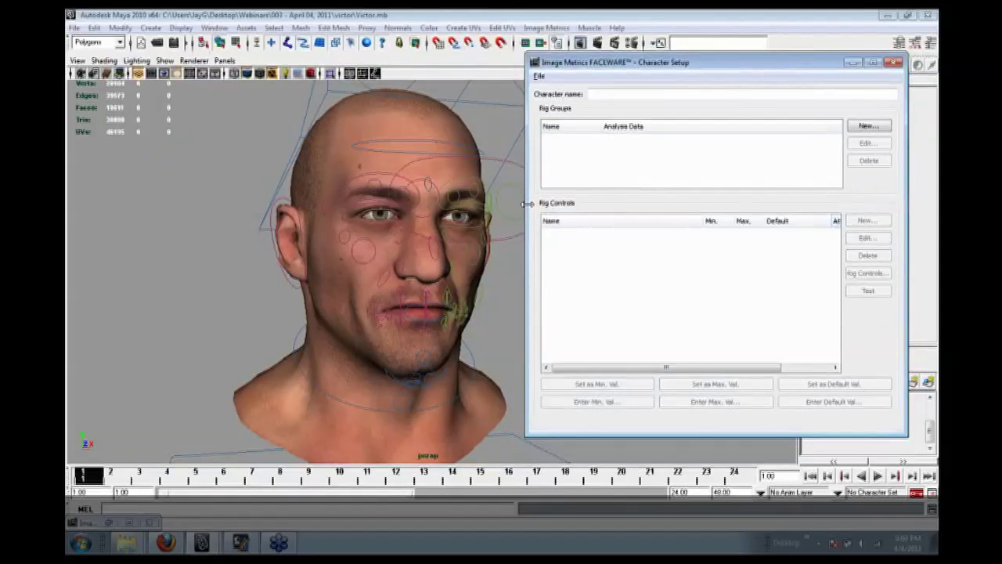
{"action": "left_click_drag", "start_coordinate": [527, 205], "coordinate": [576, 205]}
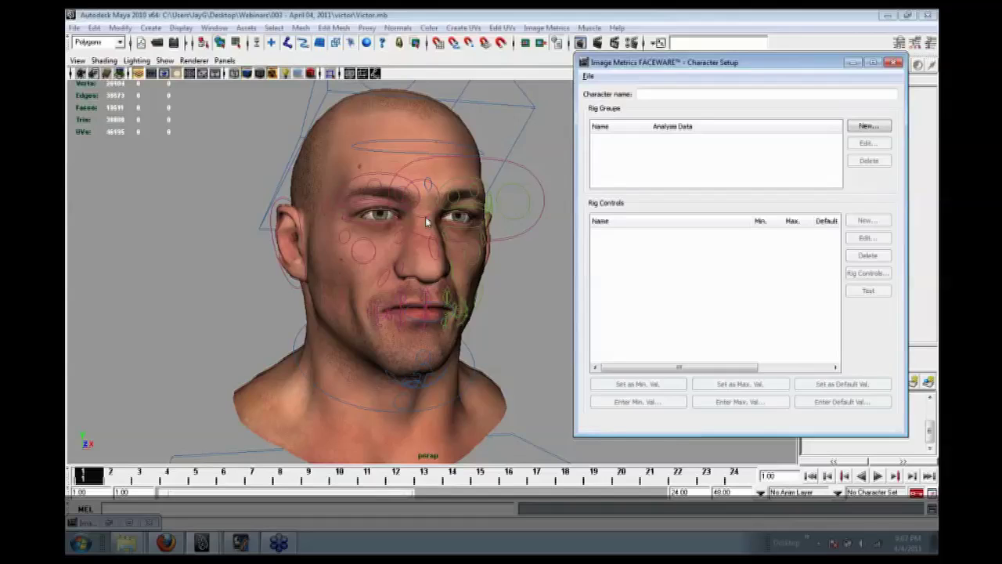
Start a new character setup with the default Mouth, Eyes and Brows rig groups and name it Victor.
{"action": "left_click", "coordinate": [589, 75]}
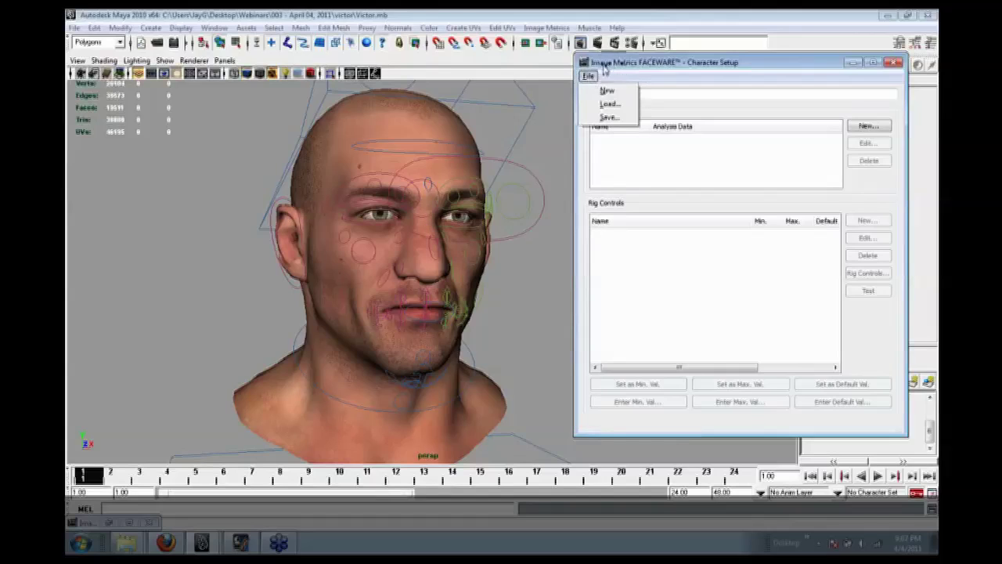
{"action": "left_click", "coordinate": [608, 92]}
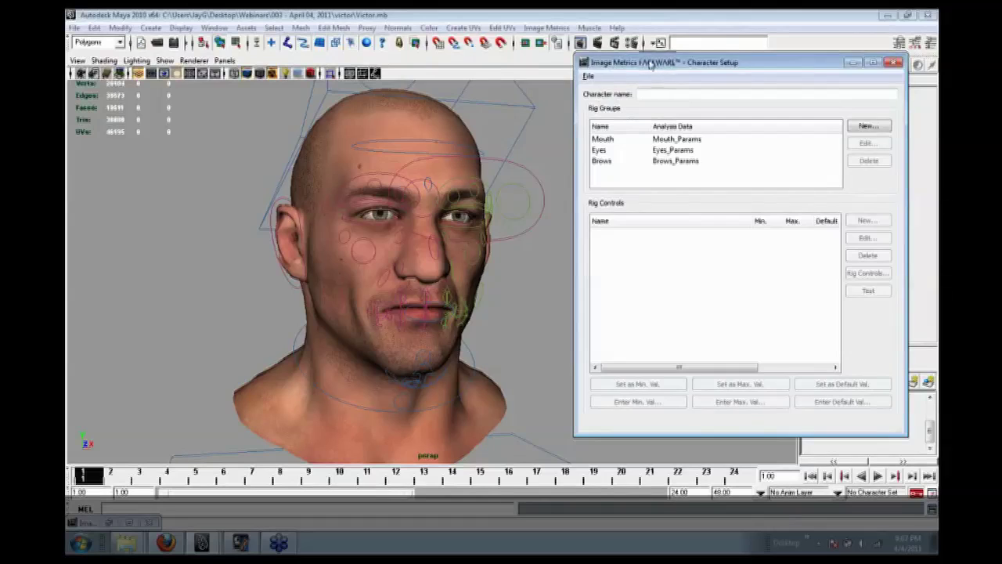
{"action": "mouse_move", "coordinate": [649, 61]}
{"action": "left_mouse_down"}
{"action": "mouse_move", "coordinate": [612, 68]}
{"action": "mouse_move", "coordinate": [640, 72]}
{"action": "left_mouse_up"}
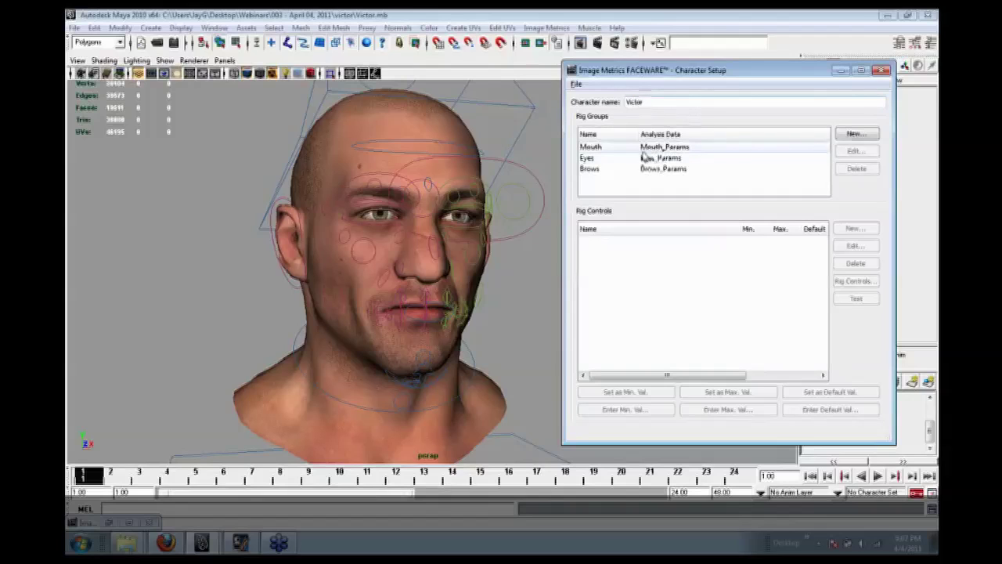
Select the Eyes rig group and box-select the eye direction controls floating in front of the face.
{"action": "left_click", "coordinate": [612, 159]}
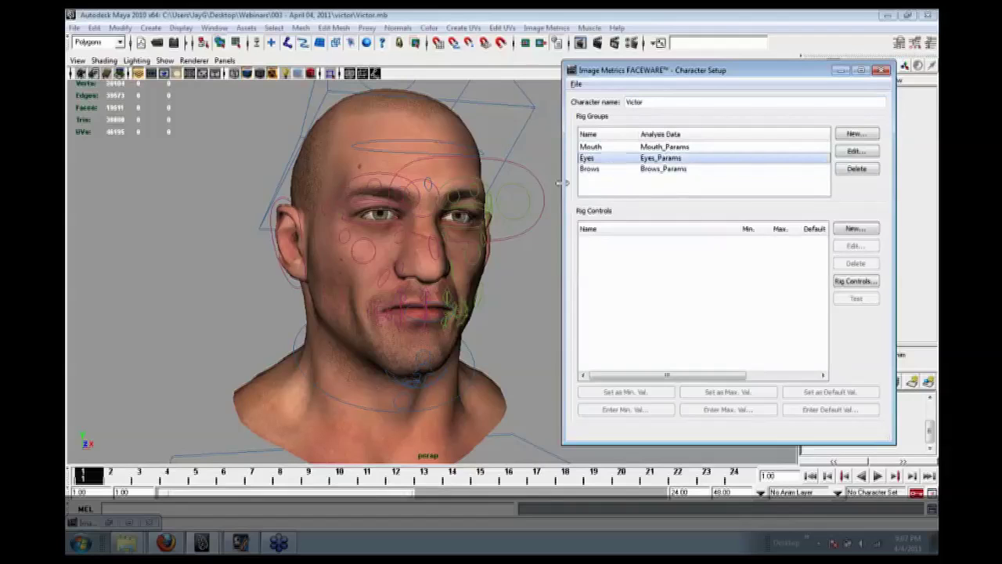
{"action": "left_click_drag", "start_coordinate": [419, 301], "coordinate": [532, 233], "text": "alt"}
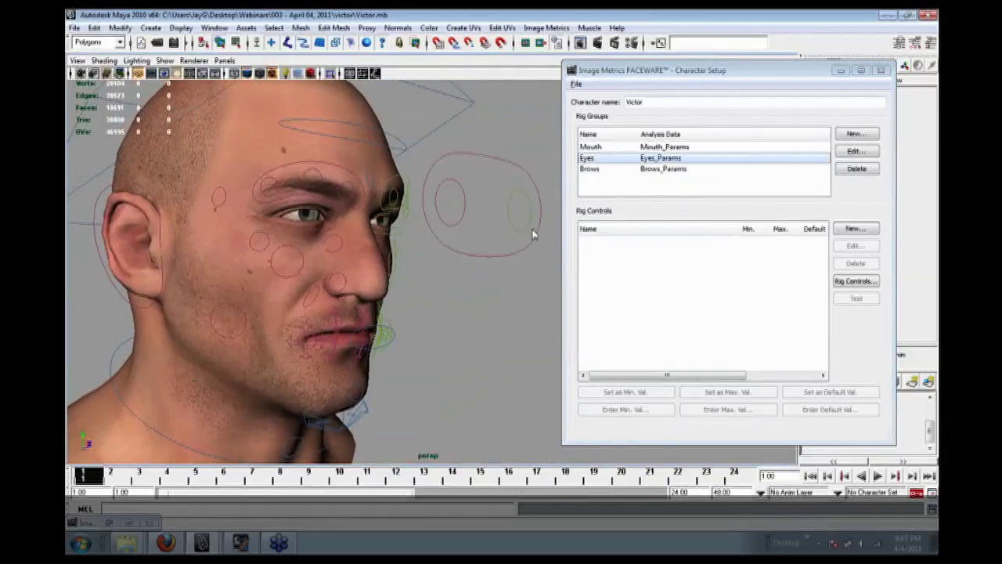
{"action": "left_click", "coordinate": [483, 238]}
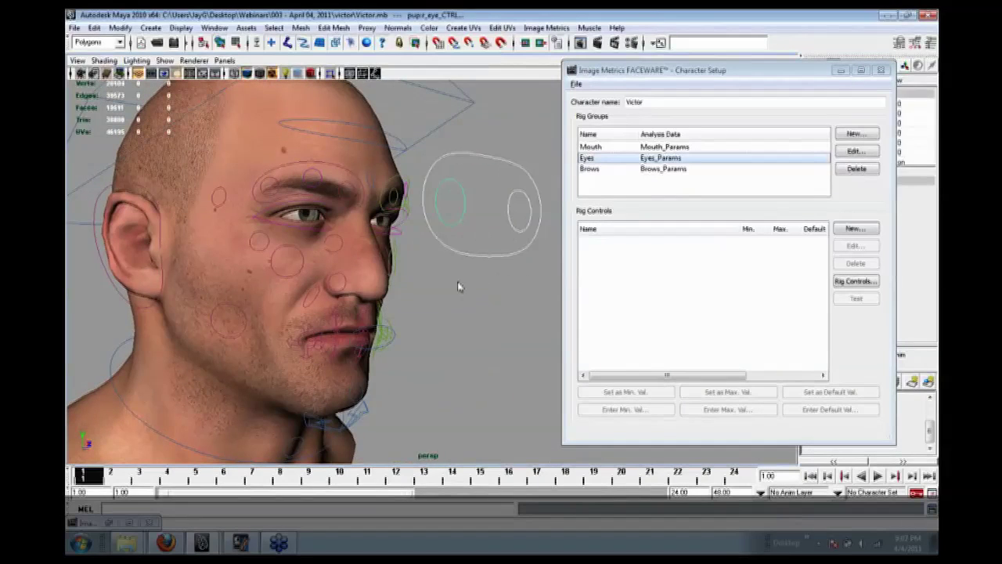
{"action": "left_click", "coordinate": [458, 286]}
{"action": "left_click_drag", "start_coordinate": [441, 152], "coordinate": [525, 296]}
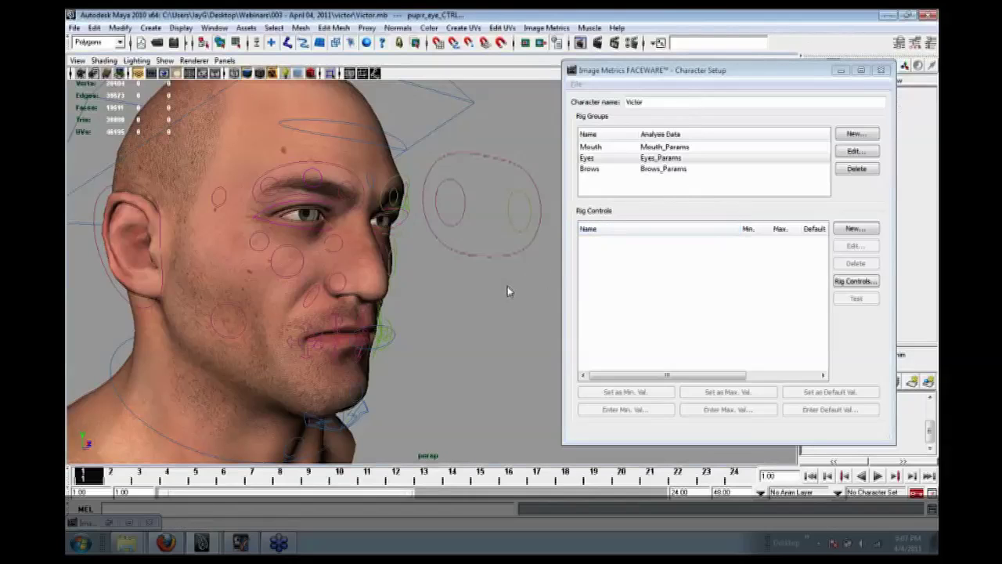
{"action": "left_click_drag", "start_coordinate": [542, 280], "coordinate": [431, 153]}
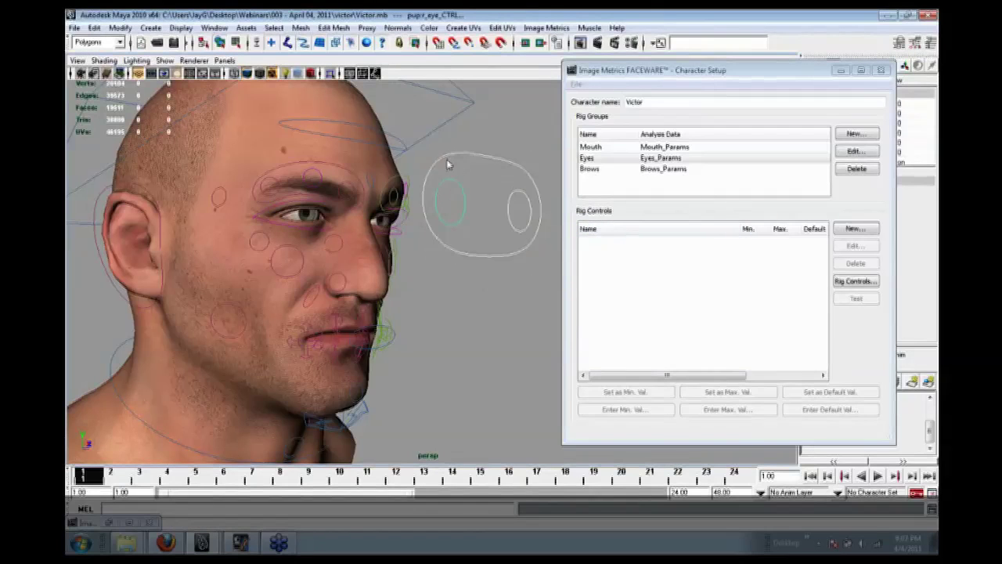
Select the eye direction controls together with the upper and lower eyelid controls of both eyes.
{"action": "left_click", "coordinate": [348, 204]}
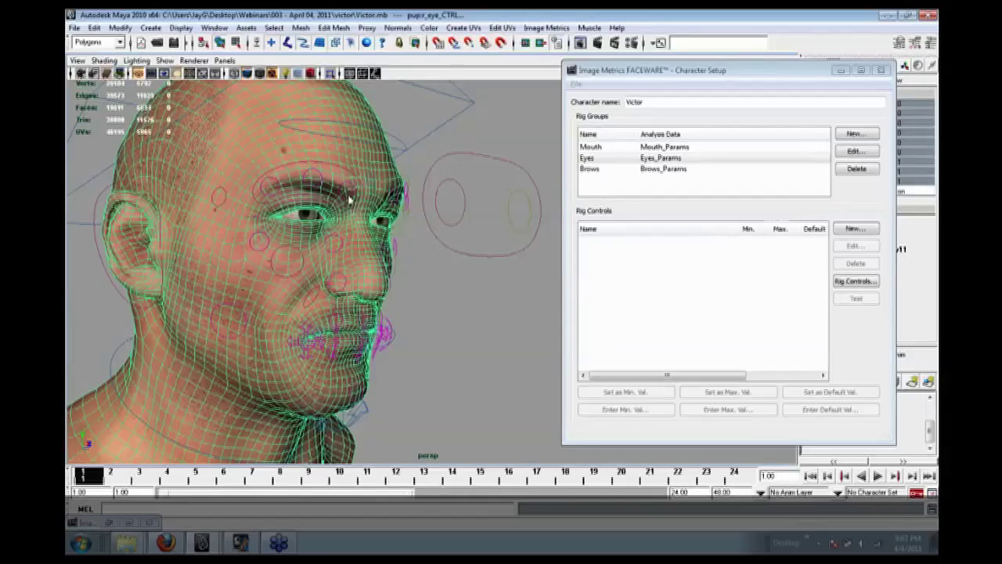
{"action": "left_click", "coordinate": [345, 190]}
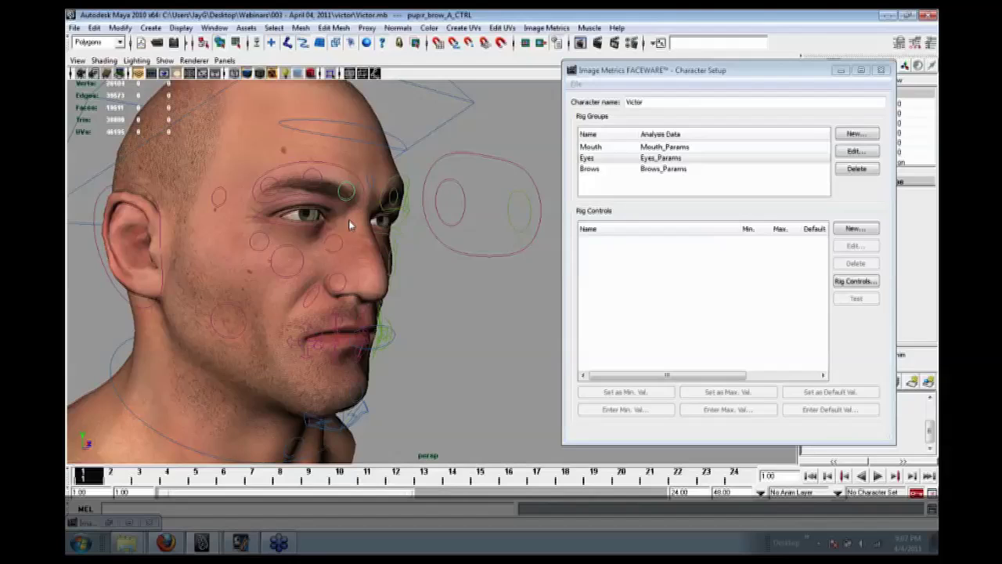
{"action": "left_click", "coordinate": [434, 210]}
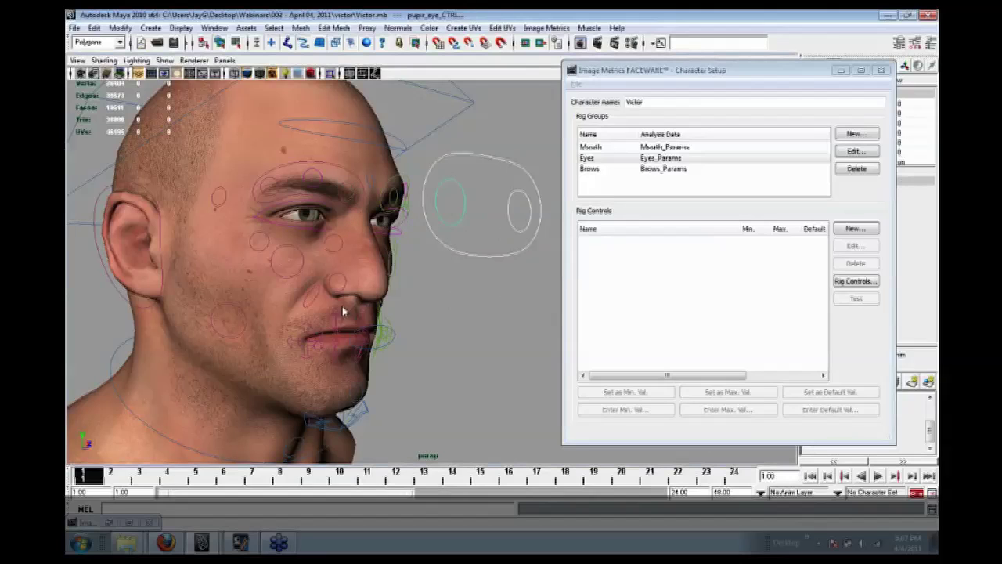
{"action": "left_click", "coordinate": [303, 213]}
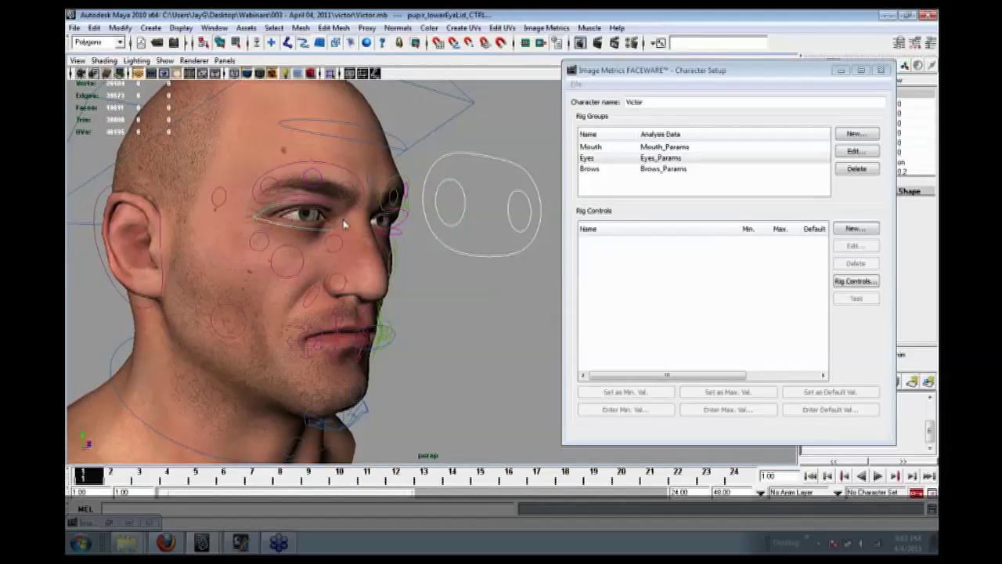
{"action": "left_click", "coordinate": [401, 229], "text": "shift"}
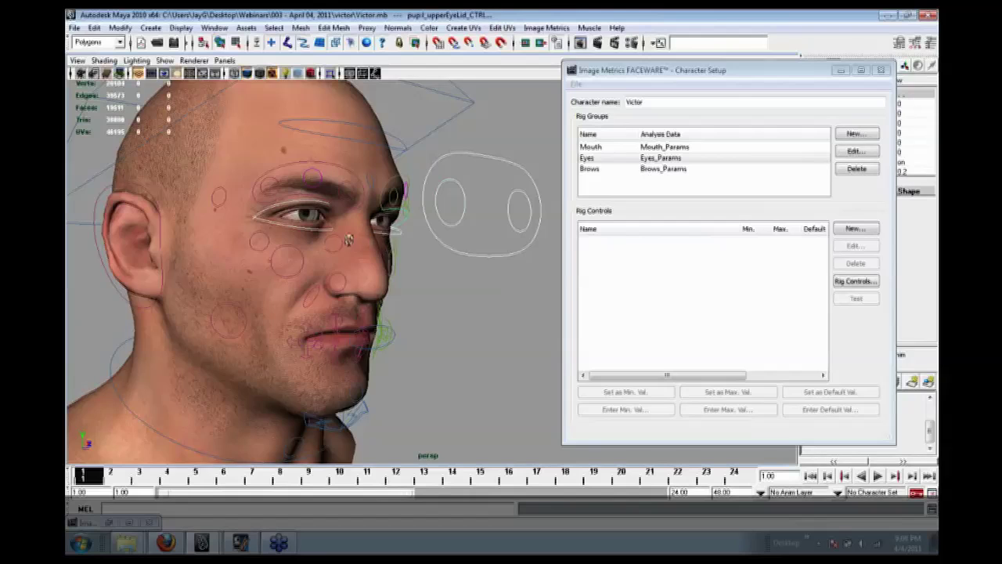
{"action": "scroll", "coordinate": [331, 262], "scroll_direction": "up", "scroll_amount": 3}
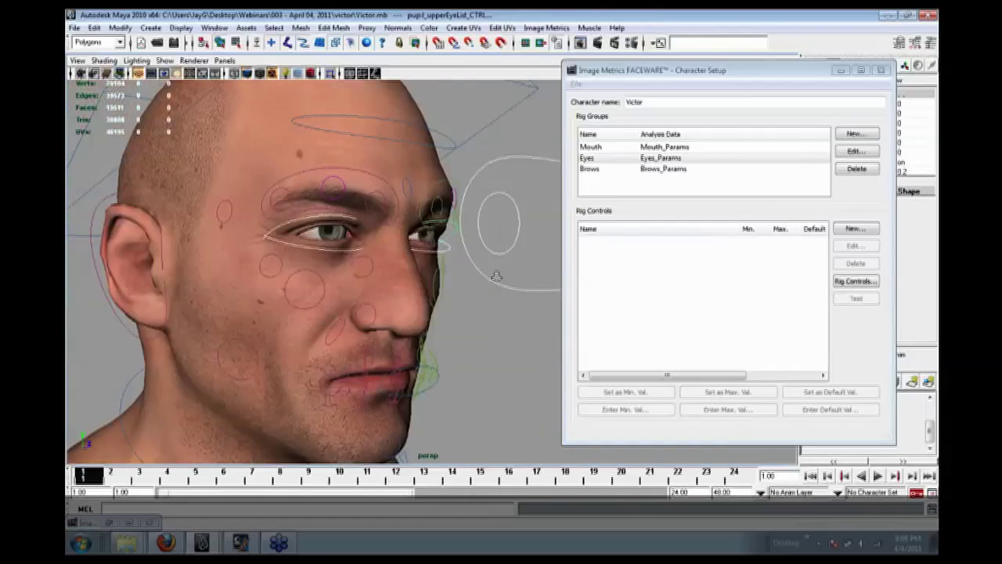
{"action": "left_click_drag", "start_coordinate": [497, 276], "coordinate": [553, 233], "text": "alt"}
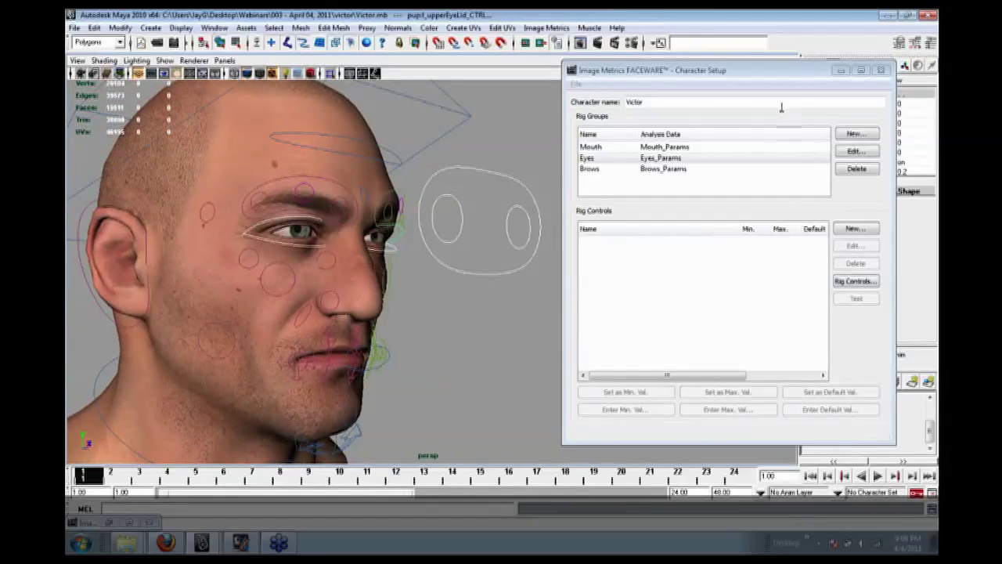
Move the Character Setup window clear of the channel attributes and switch the screen-drawing spotlight back to normal non-drawing mode.
{"action": "left_click_drag", "start_coordinate": [780, 72], "coordinate": [715, 66]}
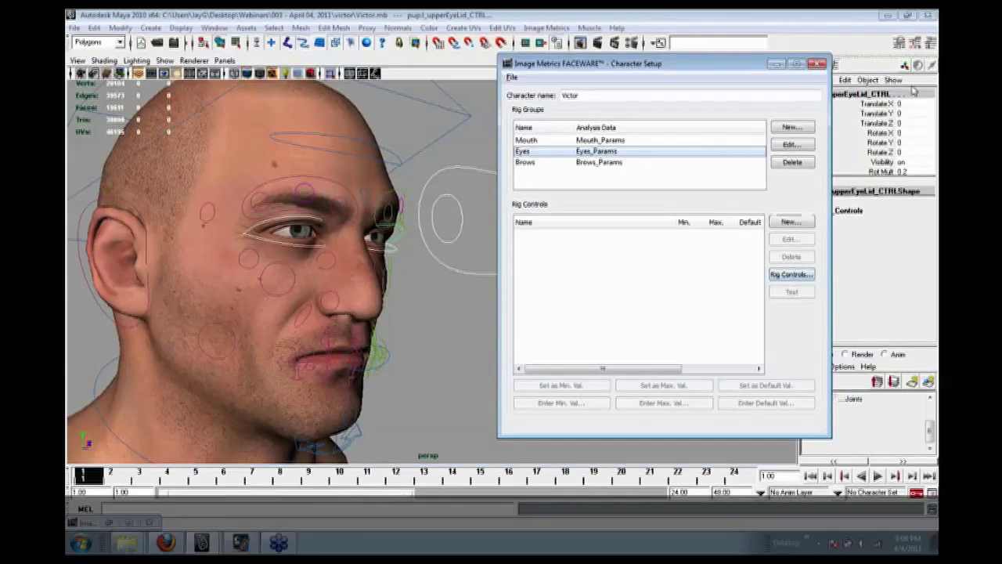
{"action": "left_click", "coordinate": [932, 145]}
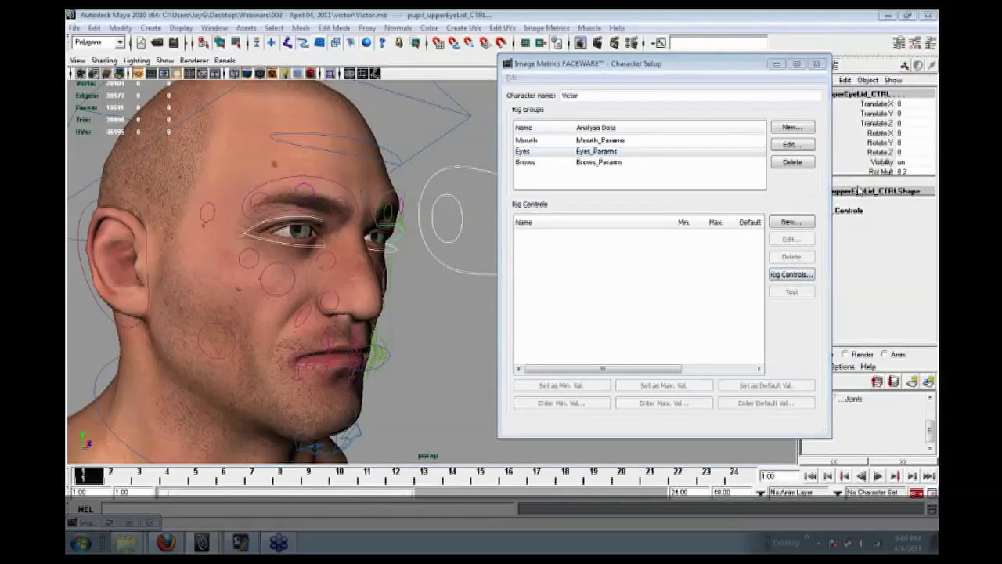
{"action": "left_click", "coordinate": [791, 274]}
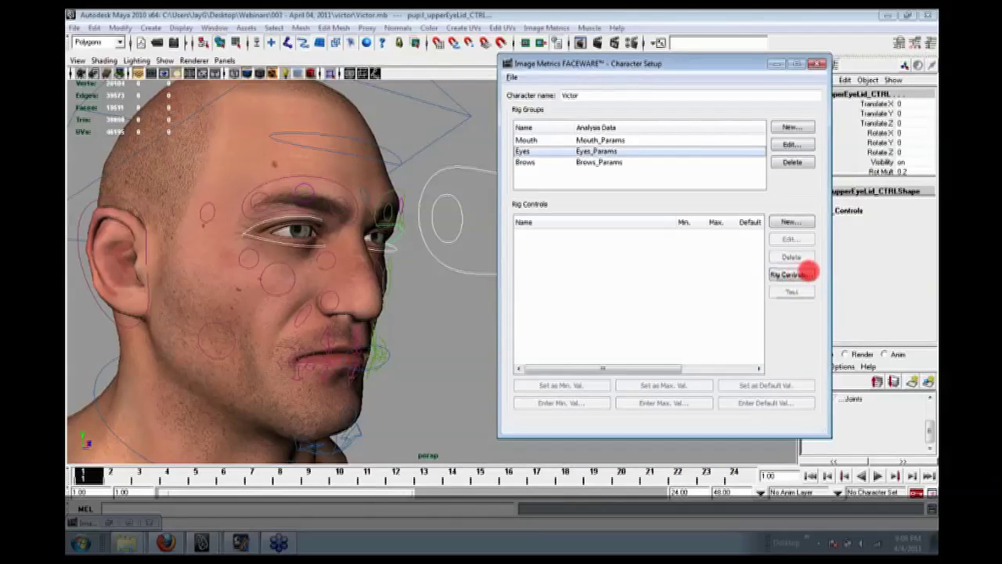
{"action": "right_click", "coordinate": [753, 271]}
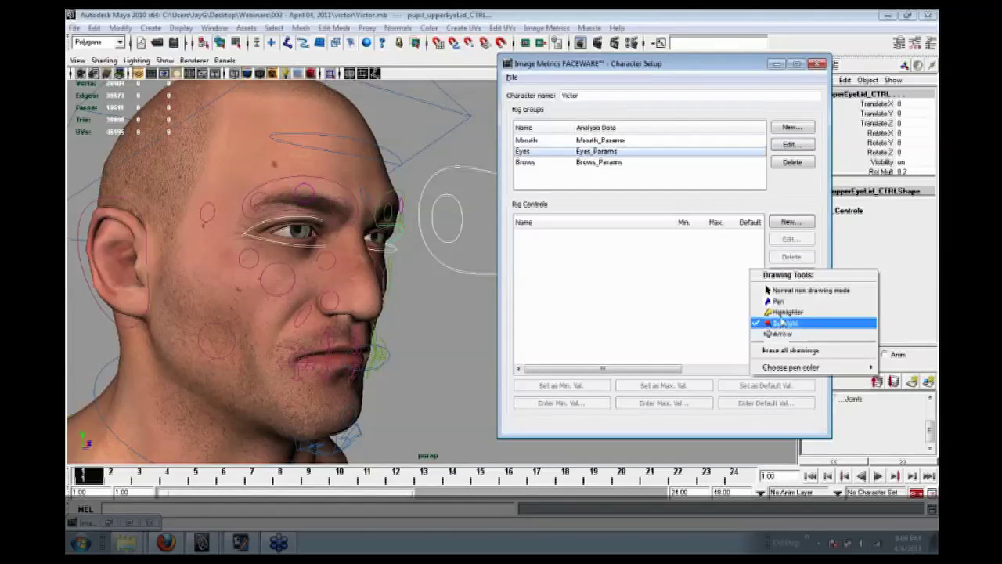
{"action": "left_click", "coordinate": [795, 291]}
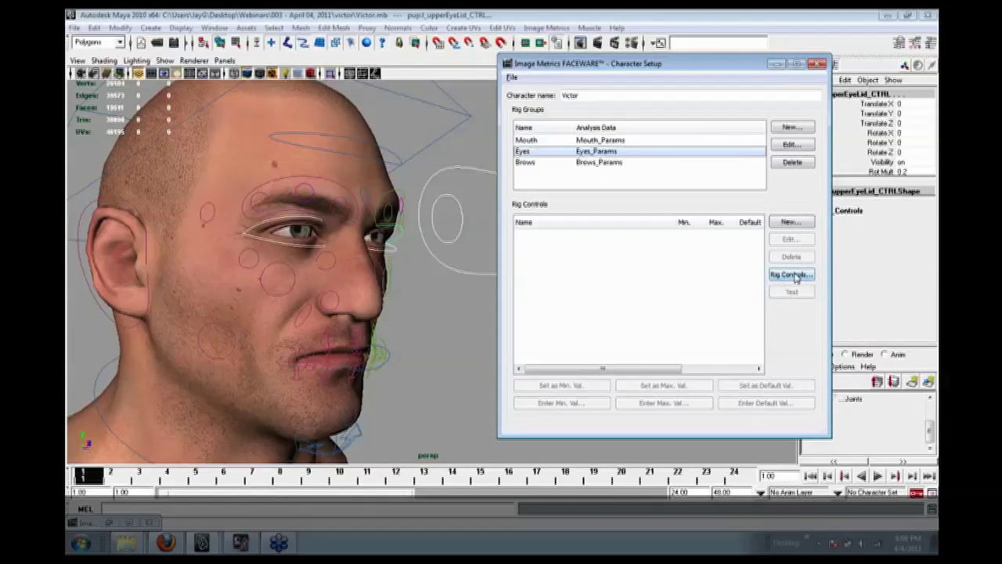
Open the Rig Controls list for the Eyes group, load the attributes of the selected eye and eyelid controls, and select them all.
{"action": "left_click", "coordinate": [793, 275]}
{"action": "left_click_drag", "start_coordinate": [686, 128], "coordinate": [692, 97]}
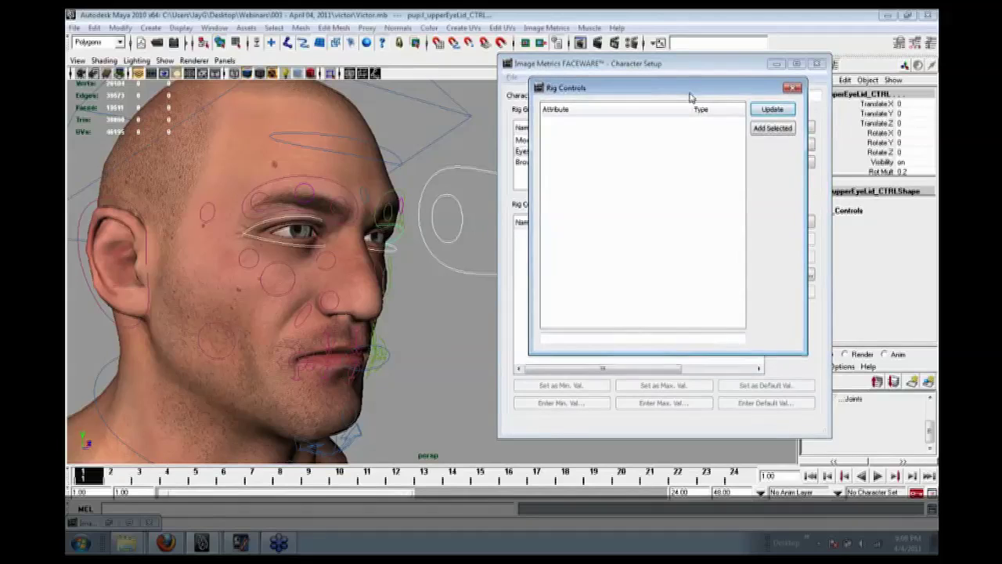
{"action": "left_click", "coordinate": [772, 109]}
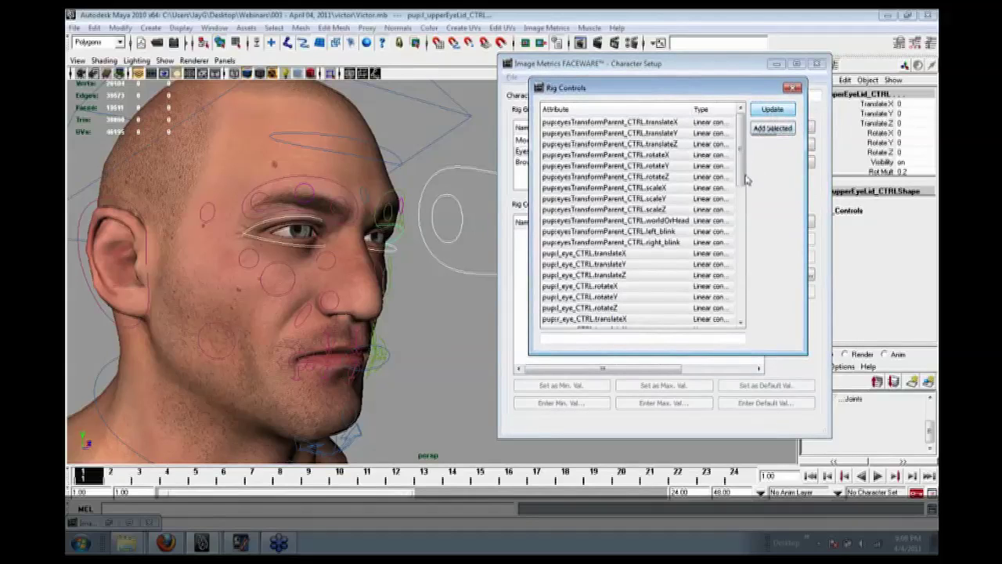
{"action": "left_click_drag", "start_coordinate": [651, 123], "coordinate": [635, 308]}
{"action": "left_click_drag", "start_coordinate": [740, 183], "coordinate": [741, 129]}
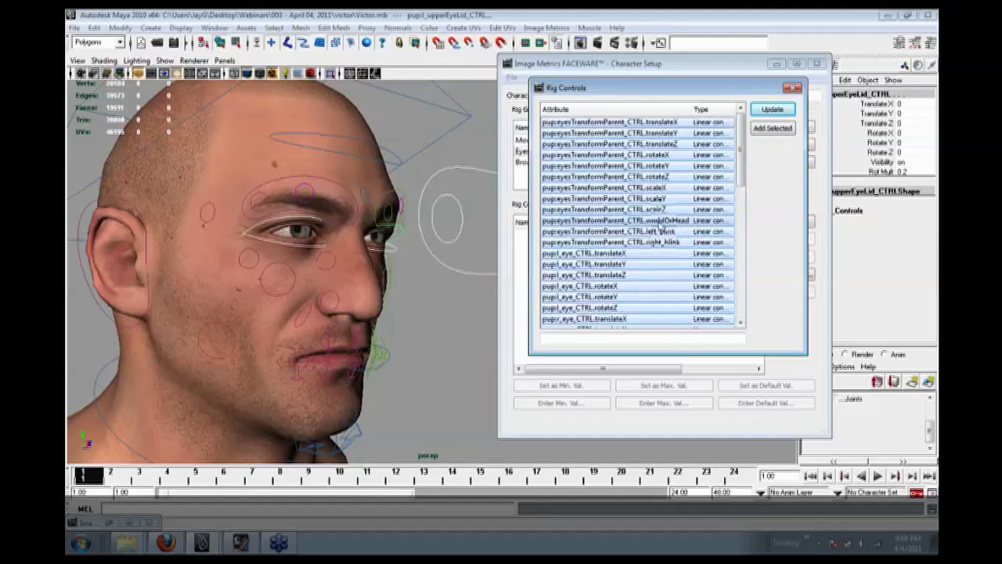
Exclude the worldOrHead attribute and the rotMult attributes of the left upper, left lower and right upper eyelids from the selection.
{"action": "left_click", "coordinate": [622, 220], "text": "ctrl"}
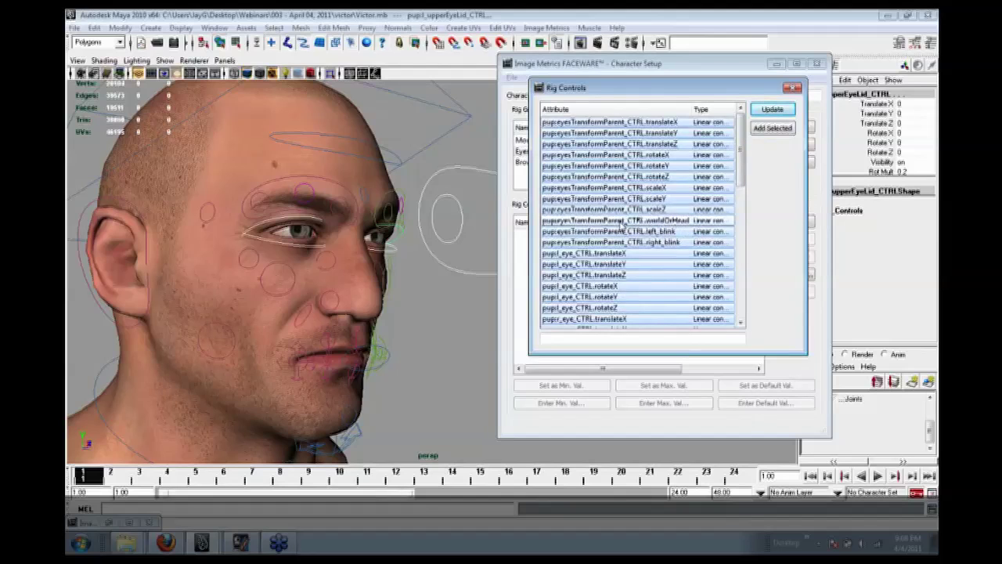
{"action": "left_click_drag", "start_coordinate": [741, 184], "coordinate": [748, 325]}
{"action": "left_click", "coordinate": [630, 318], "text": "ctrl"}
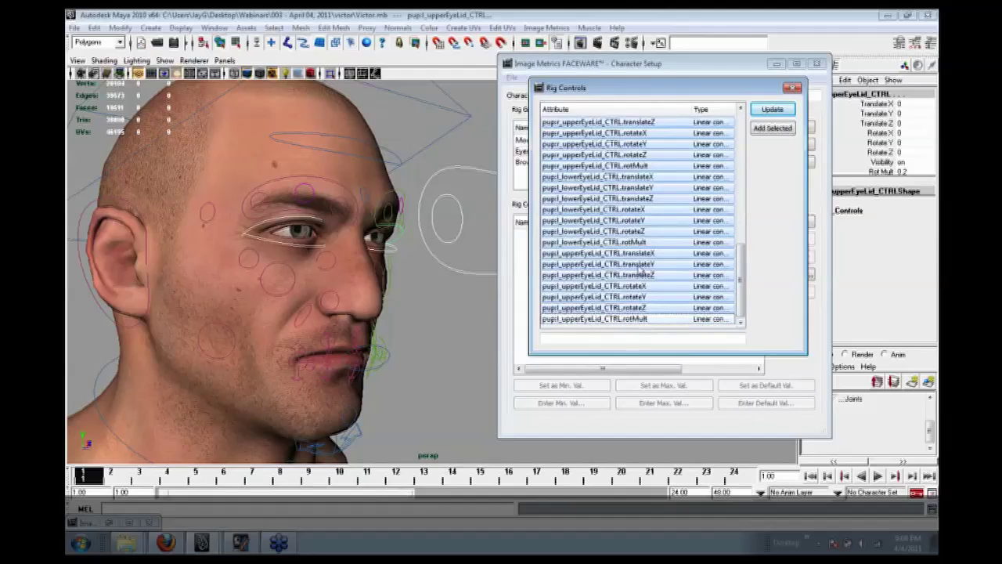
{"action": "left_click", "coordinate": [634, 242], "text": "ctrl"}
{"action": "left_click", "coordinate": [646, 165], "text": "ctrl"}
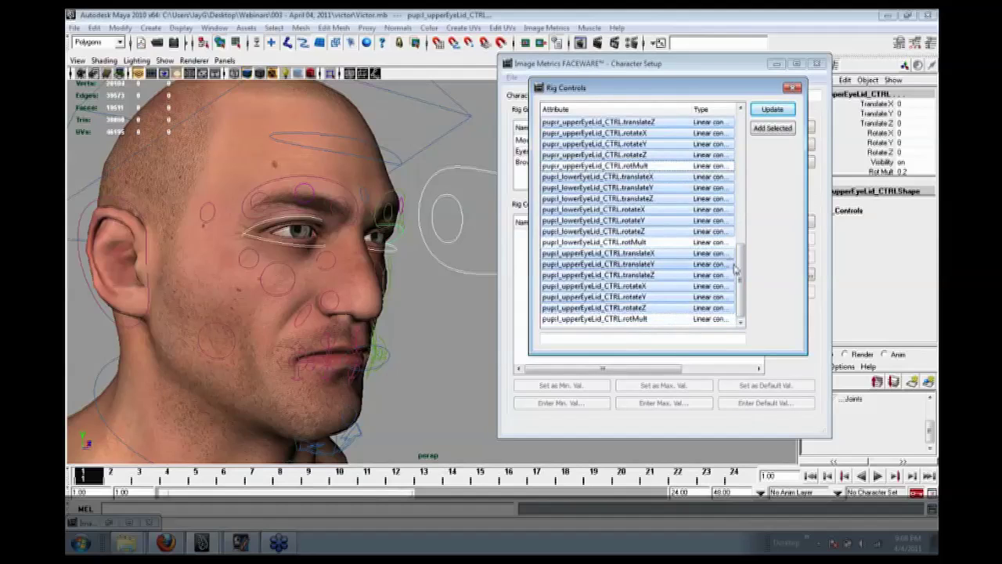
Exclude scaleX, scaleY and scaleZ of eyesTransformParent_CTRL, add the remaining selected attributes to the Eyes group, and close the Rig Controls list.
{"action": "left_click_drag", "start_coordinate": [740, 262], "coordinate": [755, 104]}
{"action": "left_click", "coordinate": [634, 198], "text": "ctrl"}
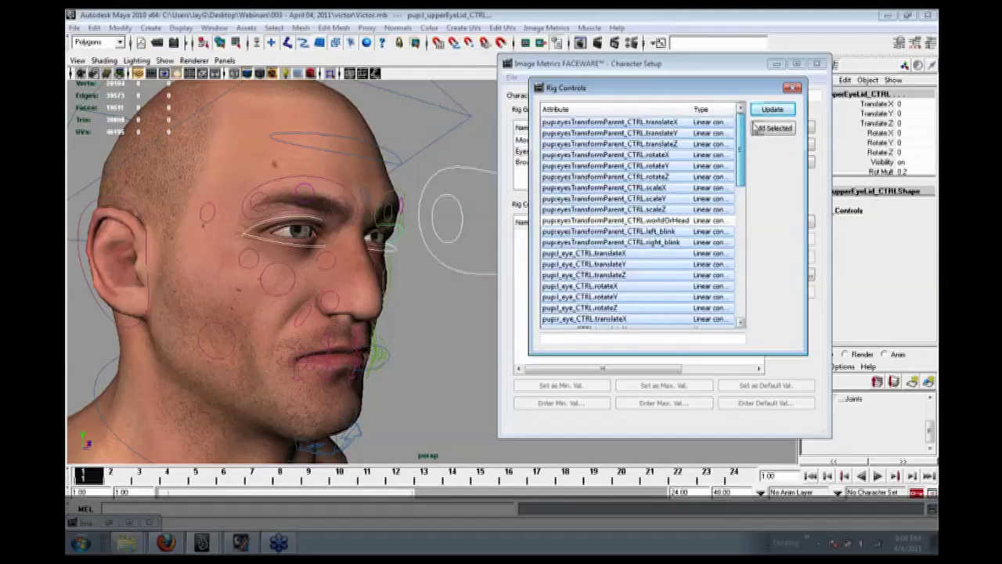
{"action": "left_click", "coordinate": [642, 209], "text": "ctrl"}
{"action": "left_click", "coordinate": [642, 198], "text": "ctrl"}
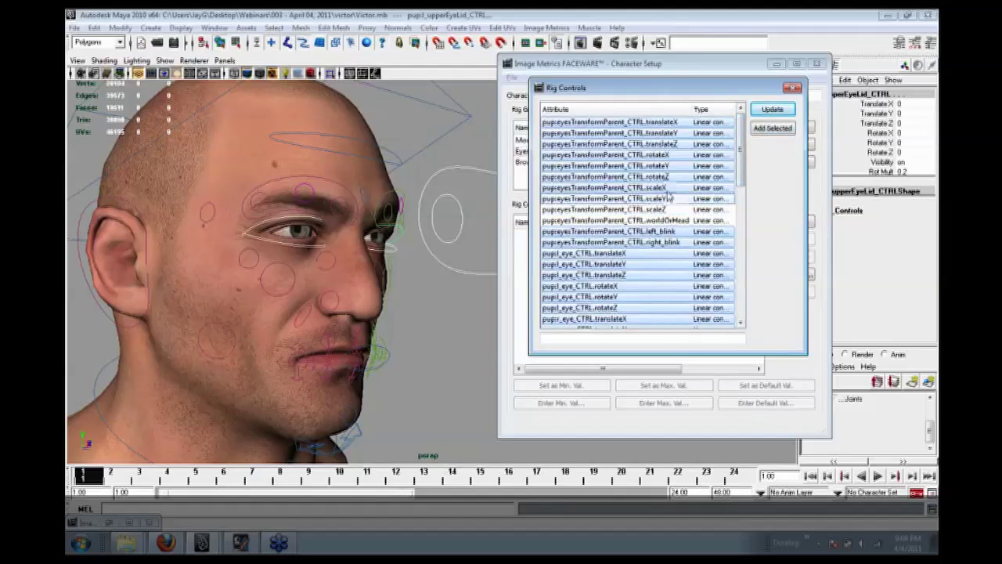
{"action": "left_click", "coordinate": [643, 187], "text": "ctrl"}
{"action": "left_click", "coordinate": [776, 128]}
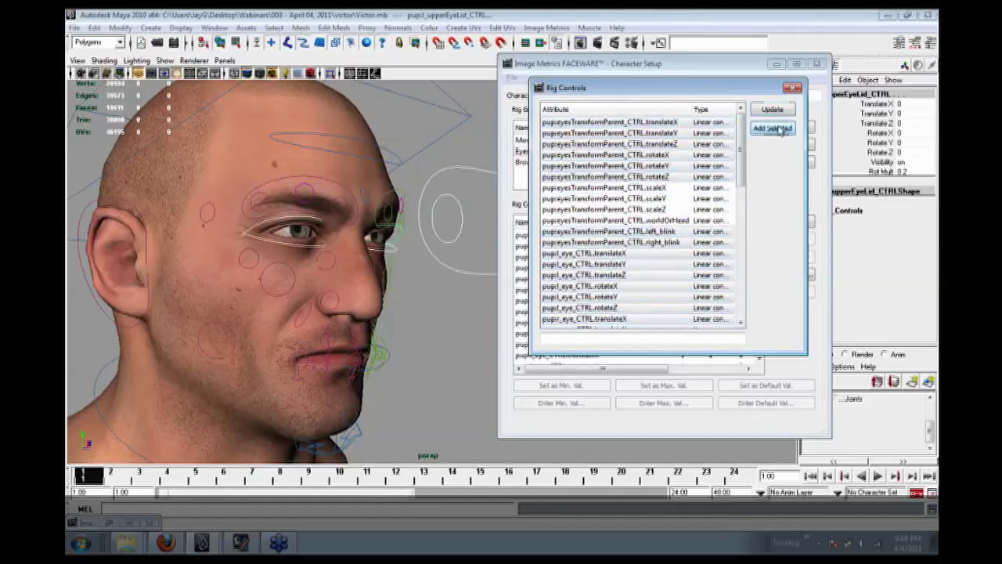
{"action": "left_click", "coordinate": [794, 87]}
Review the Eyes group's rig controls, widening the Character Setup window and adjusting the column widths to show the Attribute column beside Min., Max. and Default.
{"action": "left_click", "coordinate": [550, 152]}
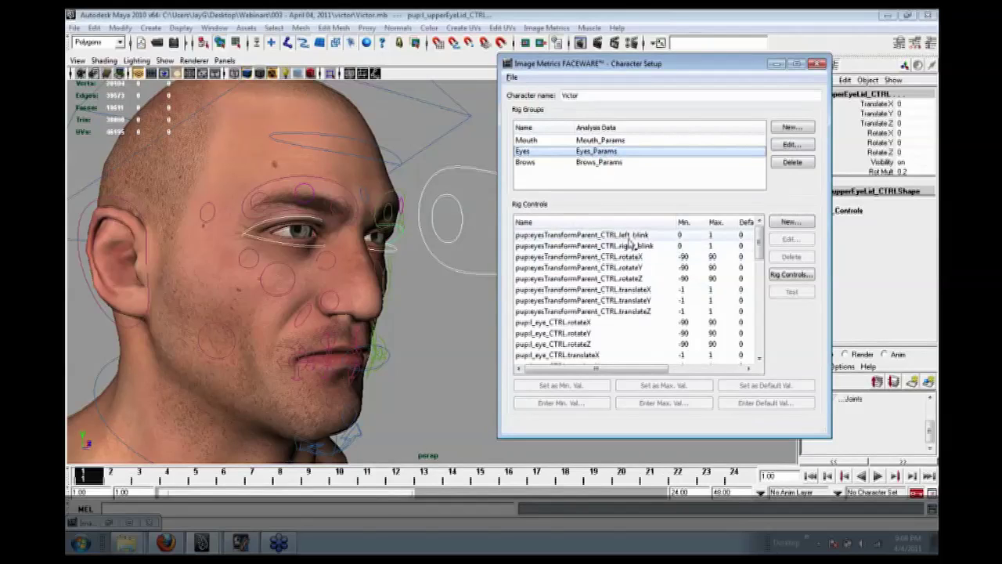
{"action": "left_click", "coordinate": [630, 235]}
{"action": "scroll", "coordinate": [756, 263], "scroll_direction": "down", "scroll_amount": 5}
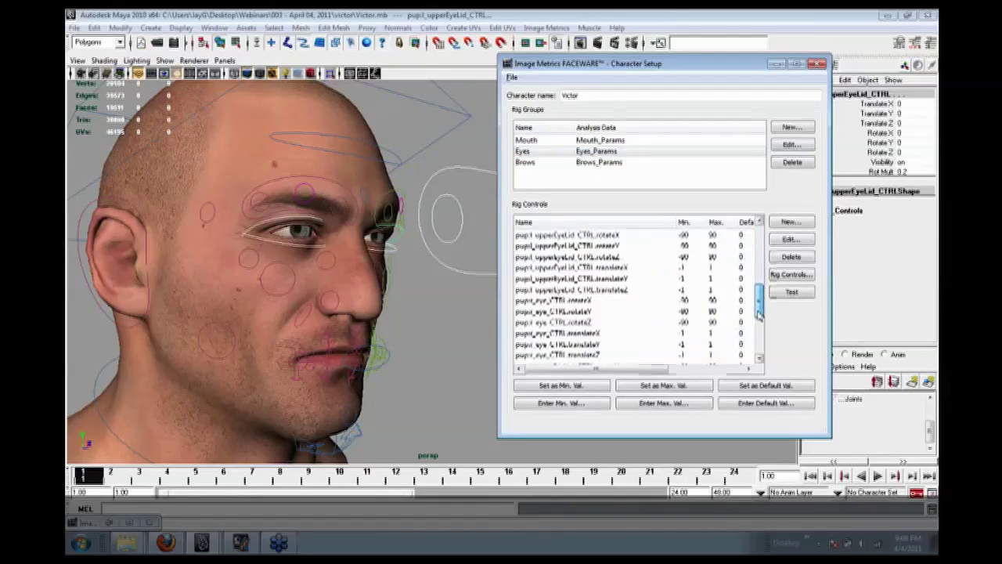
{"action": "scroll", "coordinate": [756, 263], "scroll_direction": "up", "scroll_amount": 5}
{"action": "left_click_drag", "start_coordinate": [831, 344], "coordinate": [896, 345]}
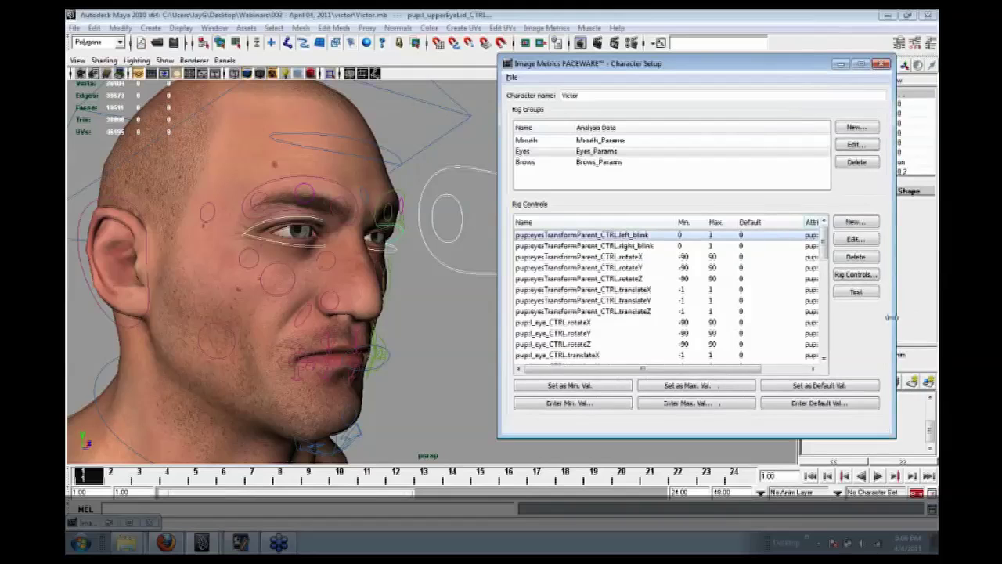
{"action": "left_click_drag", "start_coordinate": [498, 337], "coordinate": [412, 336]}
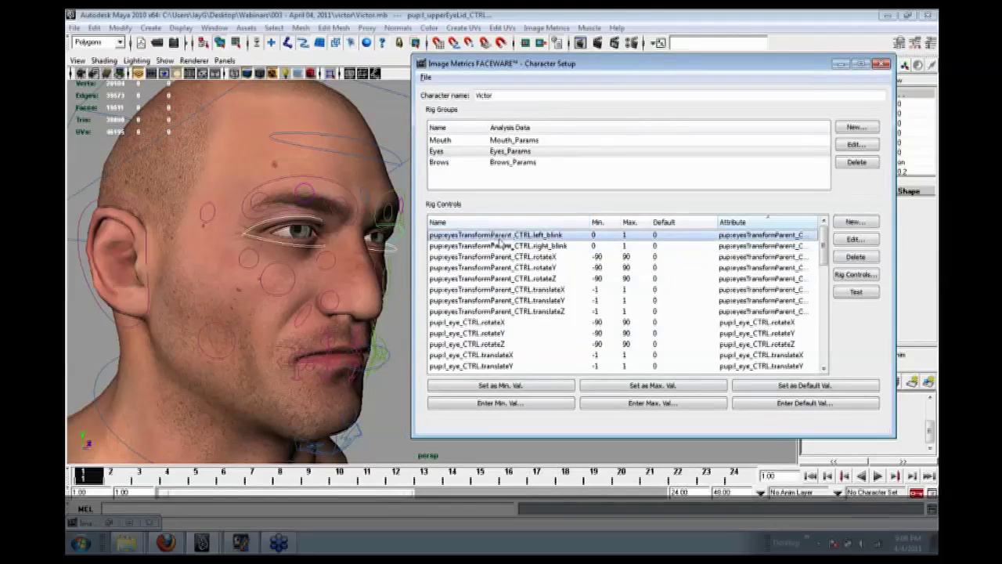
{"action": "left_click_drag", "start_coordinate": [586, 223], "coordinate": [579, 222]}
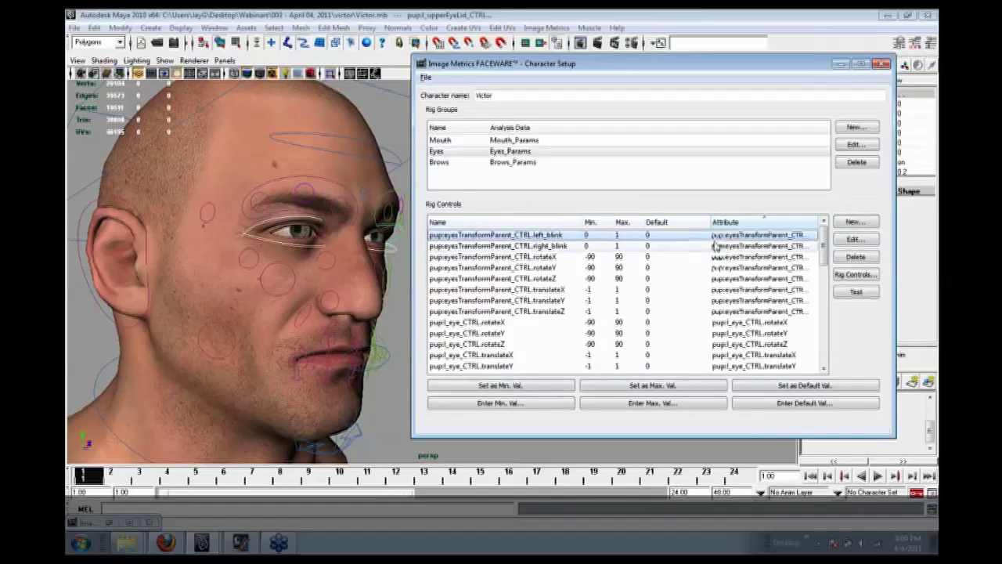
{"action": "left_click_drag", "start_coordinate": [707, 223], "coordinate": [686, 224]}
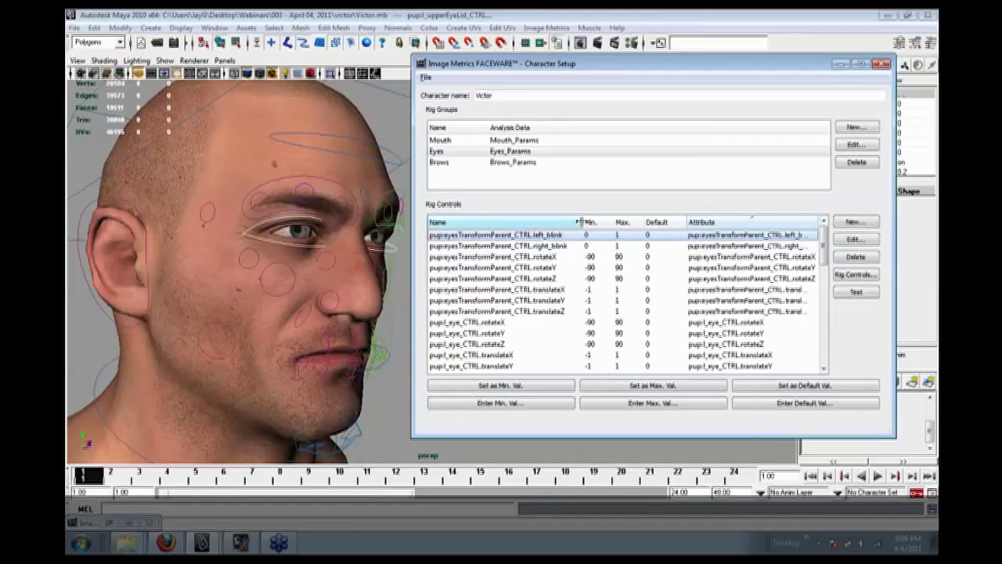
{"action": "left_click_drag", "start_coordinate": [583, 223], "coordinate": [584, 223]}
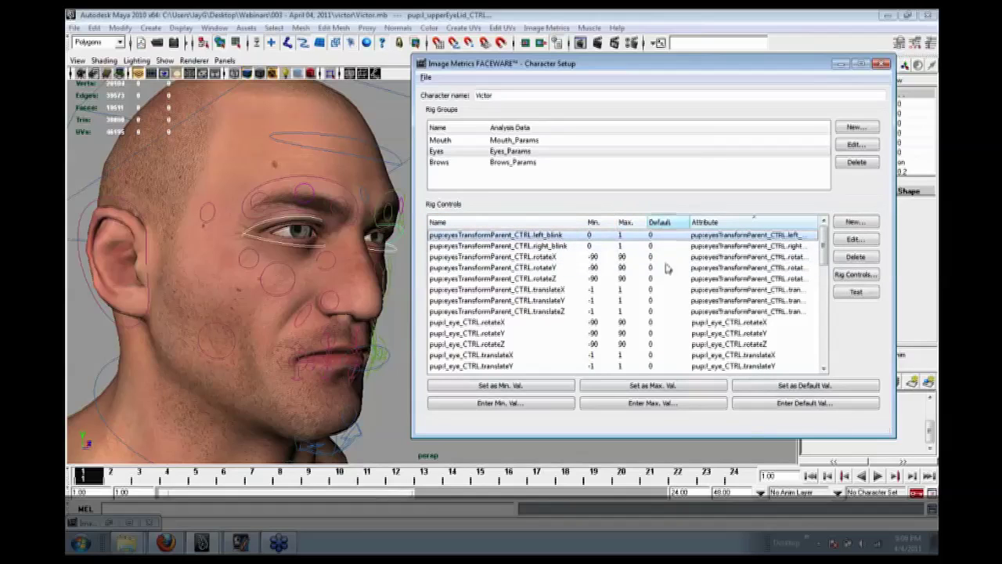
{"action": "left_click_drag", "start_coordinate": [823, 252], "coordinate": [824, 225]}
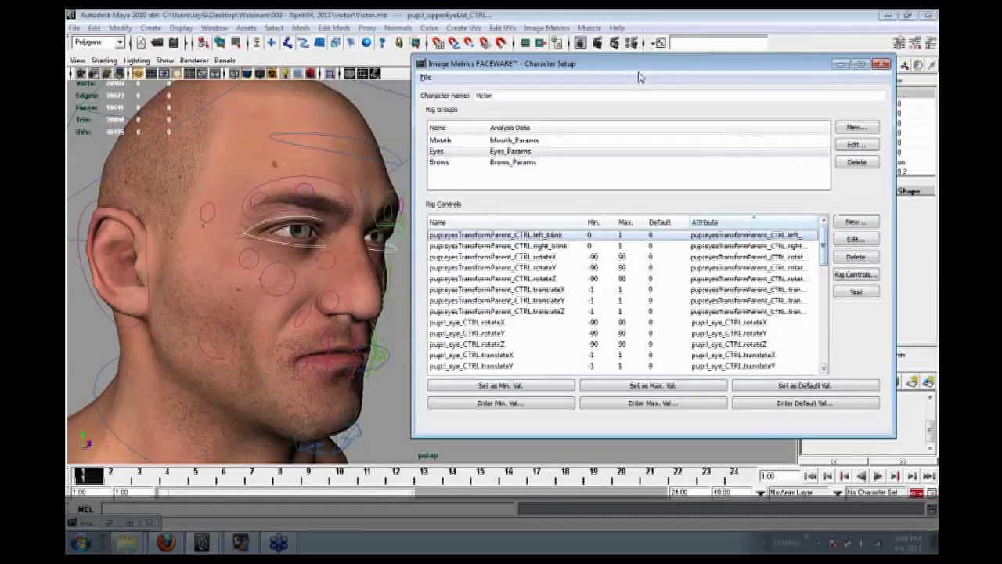
Narrow the Character Setup window and position it beside the head, clear of the channel attributes.
{"action": "left_click_drag", "start_coordinate": [639, 69], "coordinate": [671, 59]}
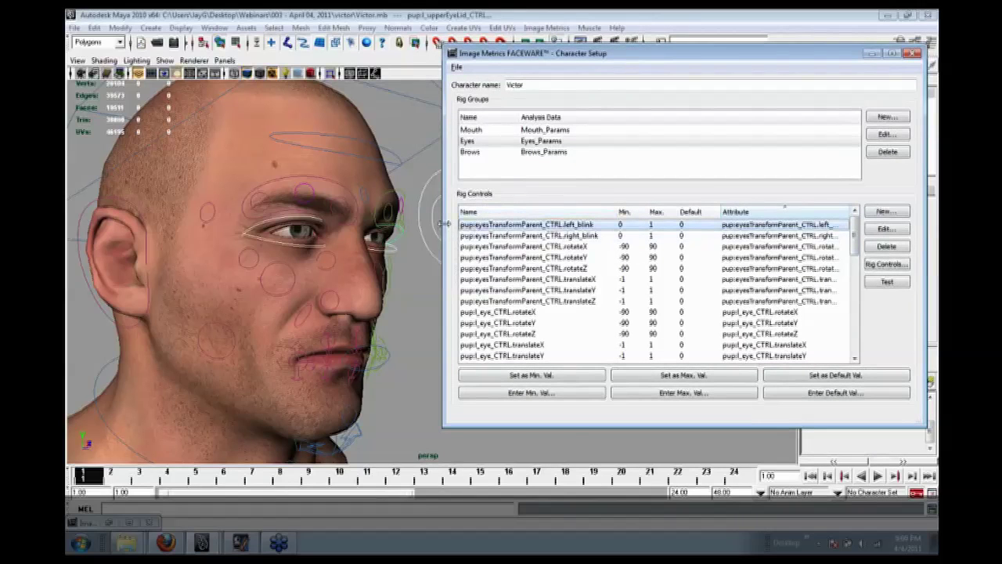
{"action": "left_click_drag", "start_coordinate": [444, 223], "coordinate": [554, 225]}
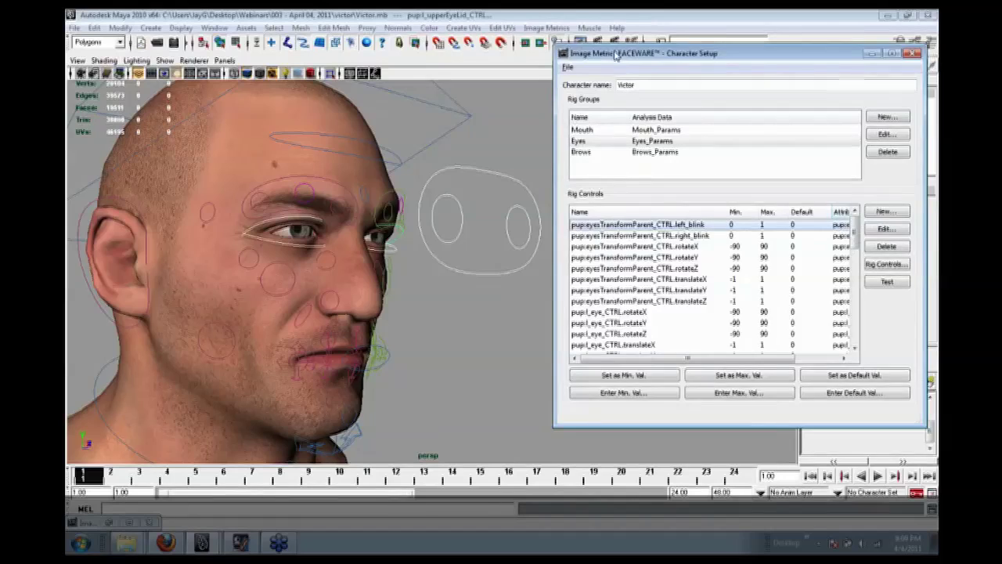
{"action": "left_click_drag", "start_coordinate": [616, 54], "coordinate": [604, 64]}
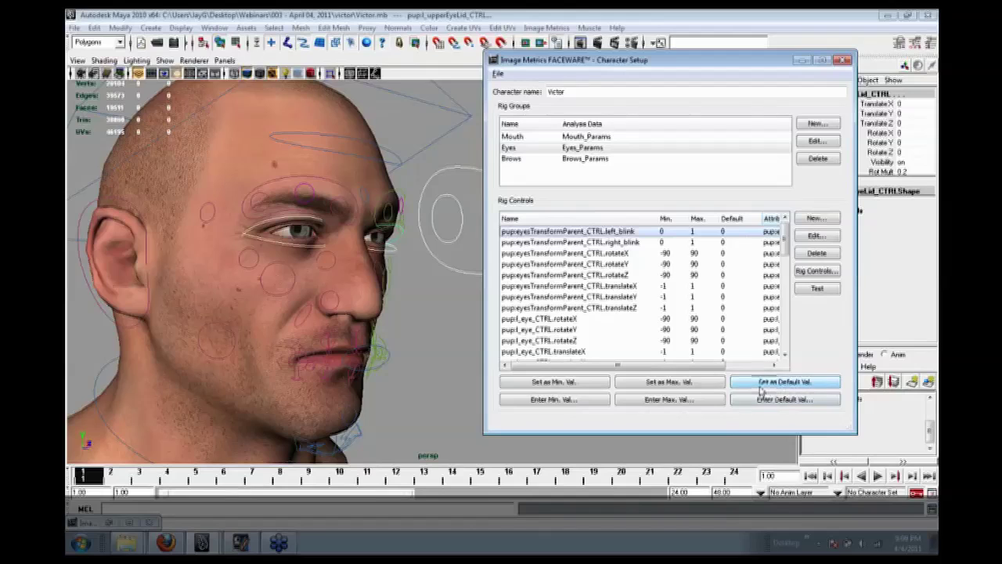
Store the current pose as the default value for the rig controls from left_blink through l_eye_CTRL.rotateY.
{"action": "left_click", "coordinate": [695, 330], "text": "shift"}
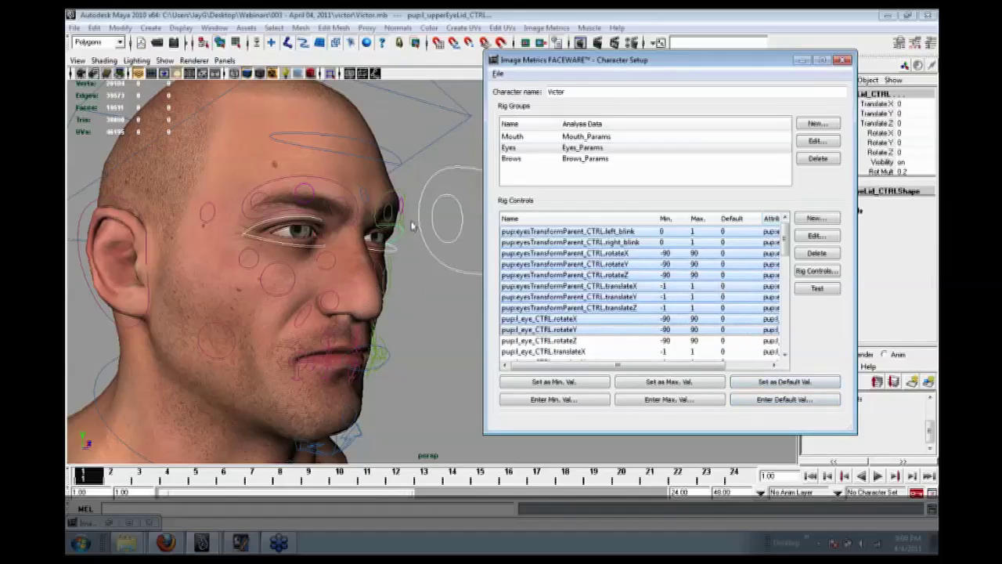
{"action": "left_click", "coordinate": [789, 381]}
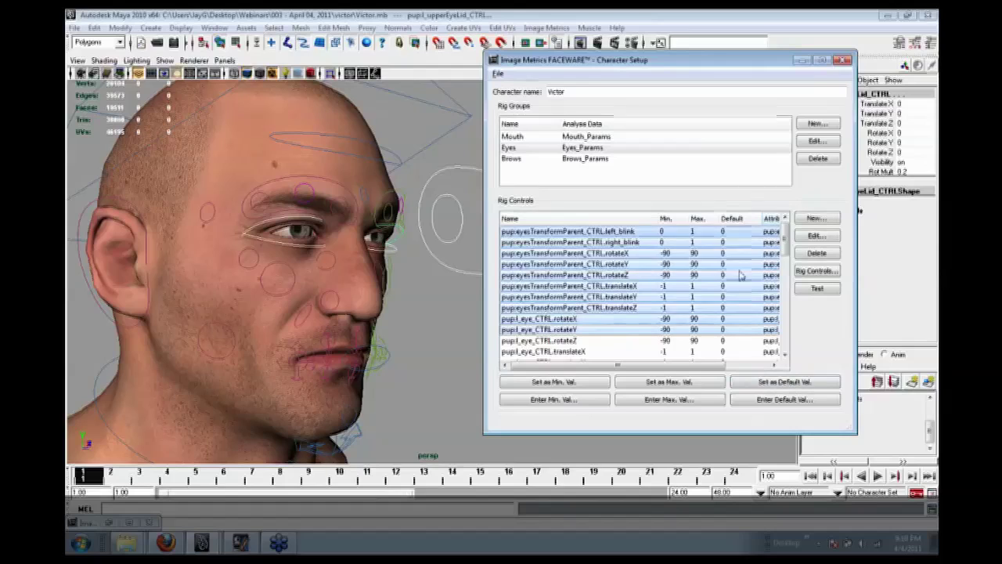
{"action": "left_click", "coordinate": [743, 307]}
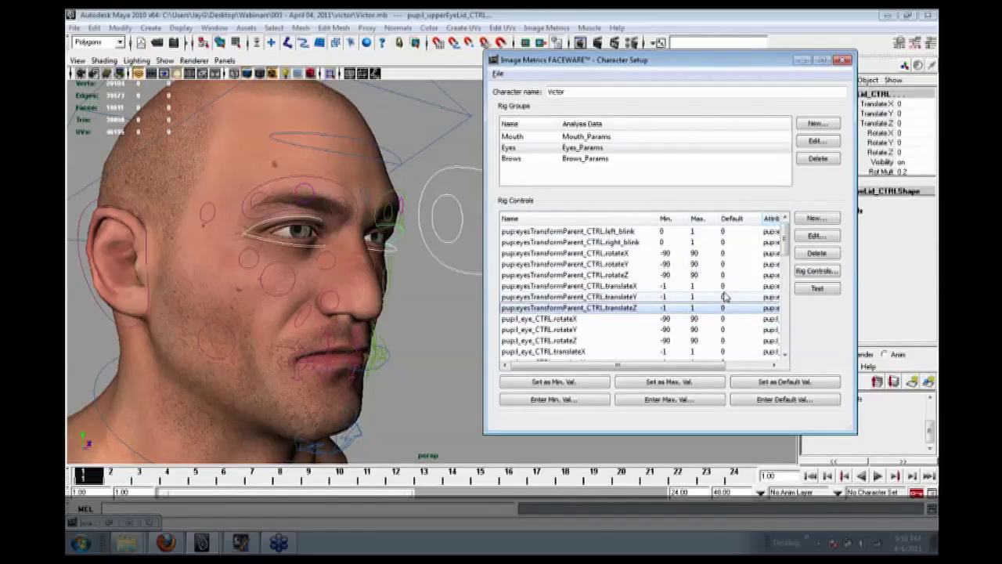
Select every rig control in the Eyes group and set their minimum value to -1000.
{"action": "left_click", "coordinate": [771, 232]}
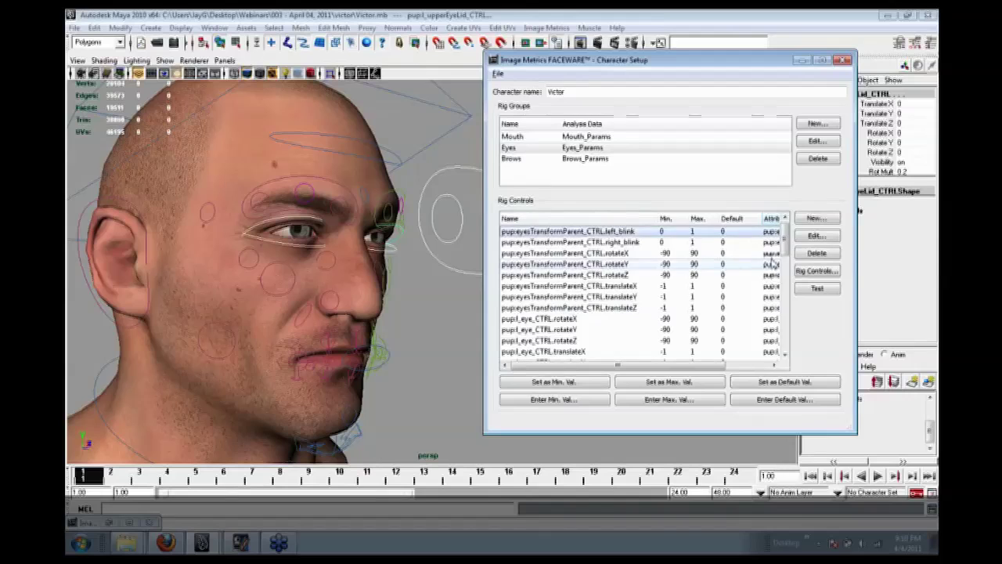
{"action": "left_click_drag", "start_coordinate": [785, 248], "coordinate": [786, 331]}
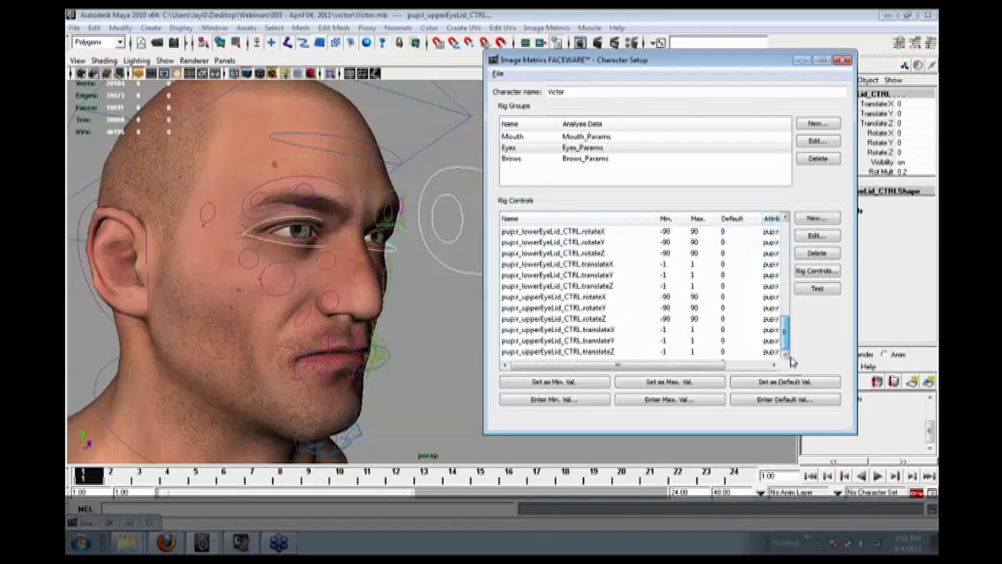
{"action": "left_click", "coordinate": [780, 350], "text": "shift"}
{"action": "scroll", "coordinate": [787, 351], "scroll_direction": "up", "scroll_amount": 5}
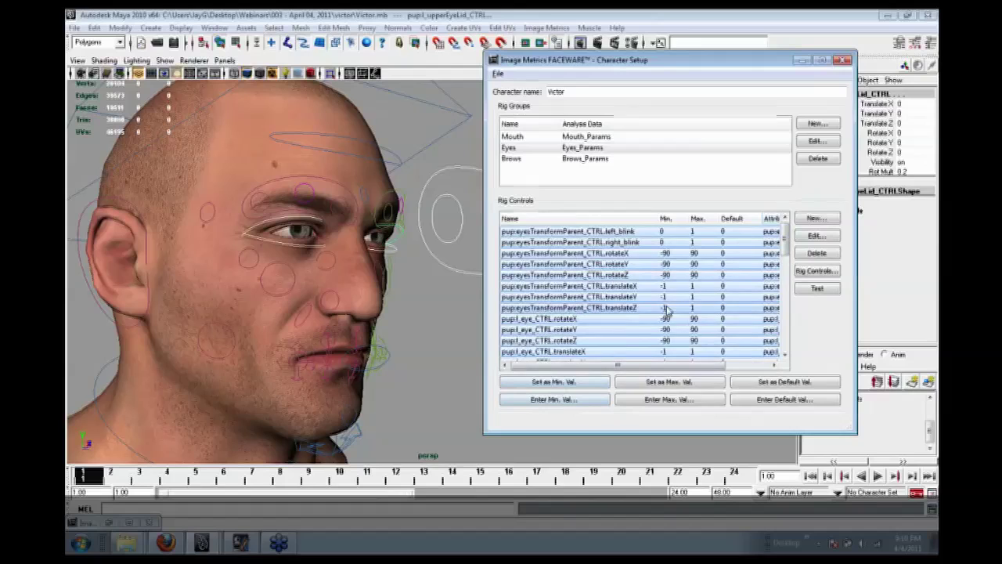
{"action": "left_click", "coordinate": [553, 400]}
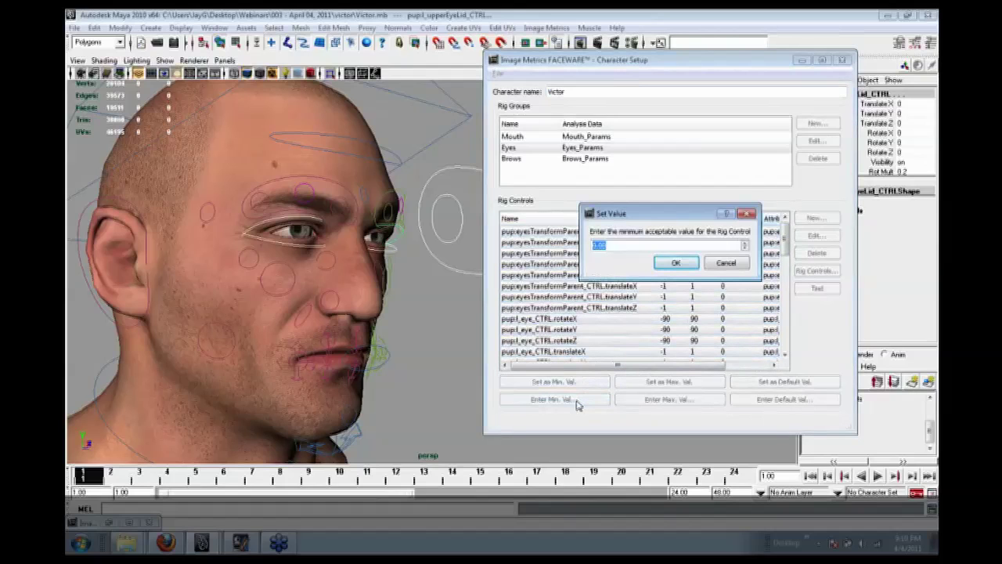
{"action": "type", "text": "-1000"}
{"action": "key", "text": "Return"}
Set the maximum value of all Eyes rig controls to 1000 and check the resulting ranges in the list.
{"action": "left_click", "coordinate": [662, 401]}
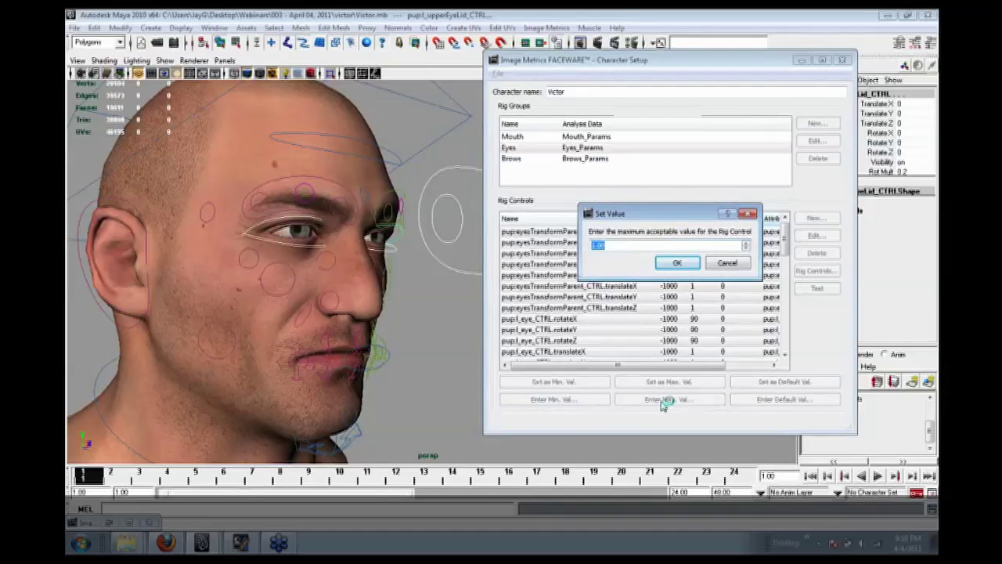
{"action": "type", "text": "1000"}
{"action": "key", "text": "Return"}
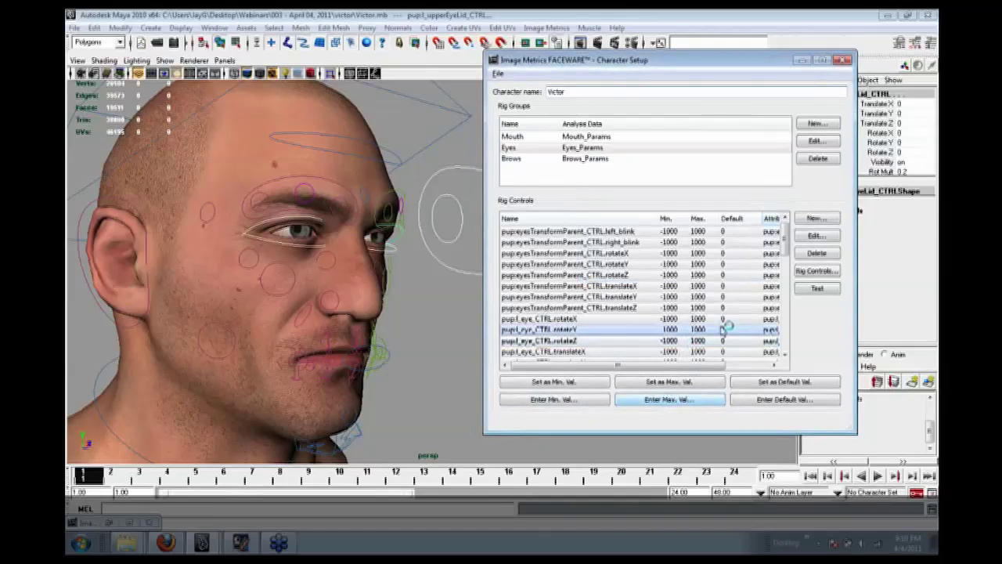
{"action": "left_click", "coordinate": [697, 252]}
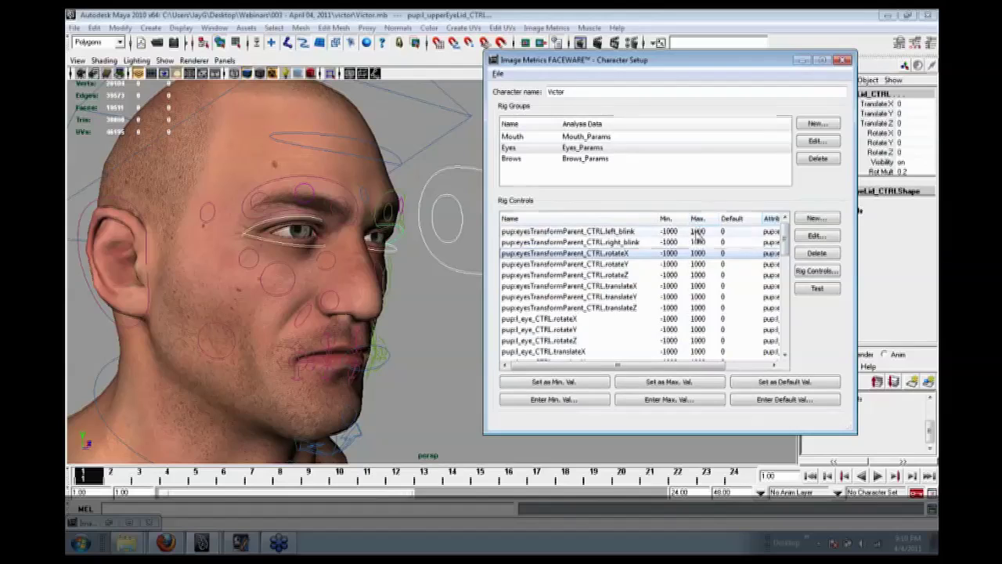
{"action": "left_click", "coordinate": [697, 232]}
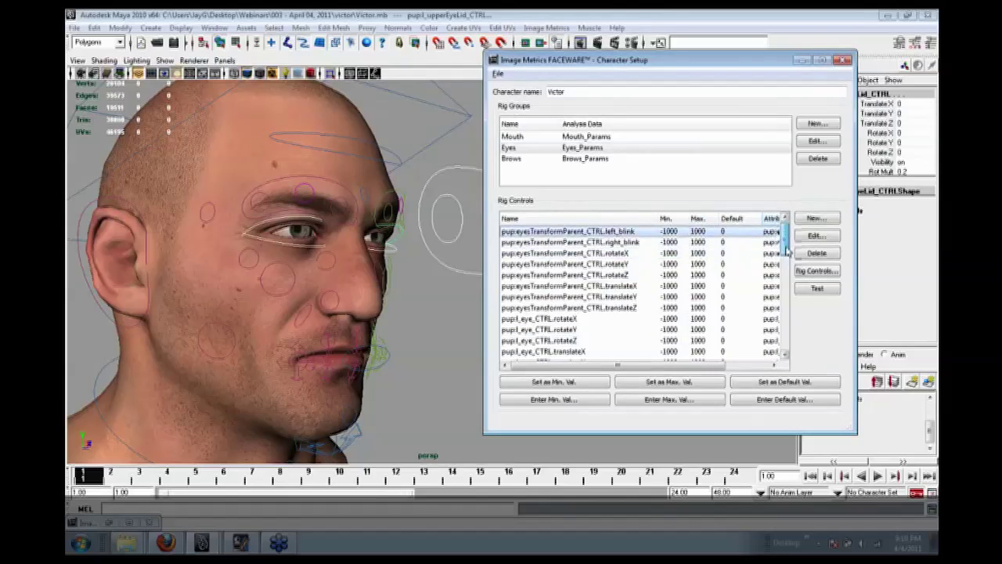
{"action": "scroll", "coordinate": [784, 259], "scroll_direction": "down", "scroll_amount": 2}
{"action": "left_click_drag", "start_coordinate": [784, 258], "coordinate": [784, 228]}
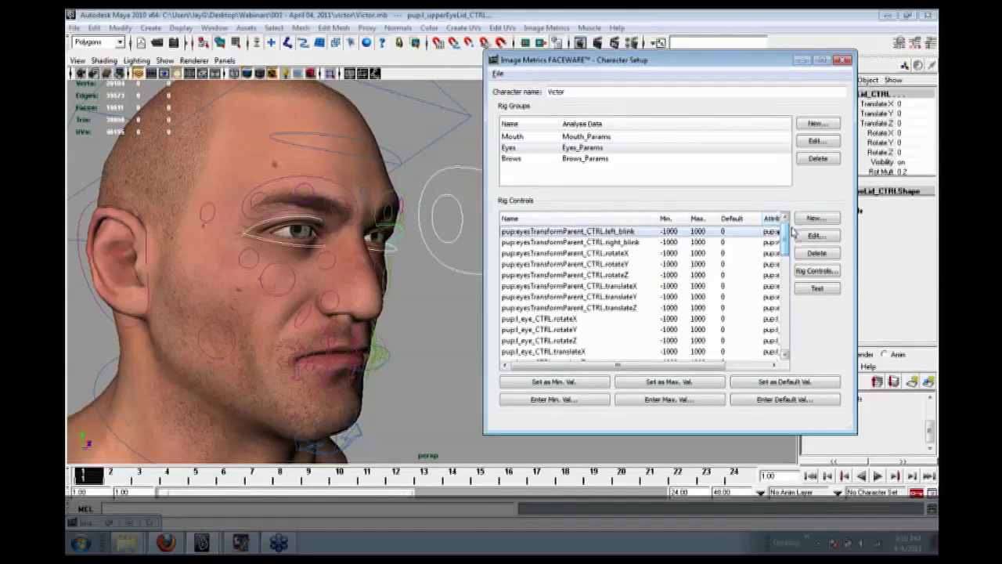
Check the GoToWebinar control panel for attendee questions, collapse it, and reselect the Eyes rig group.
{"action": "left_click", "coordinate": [932, 39]}
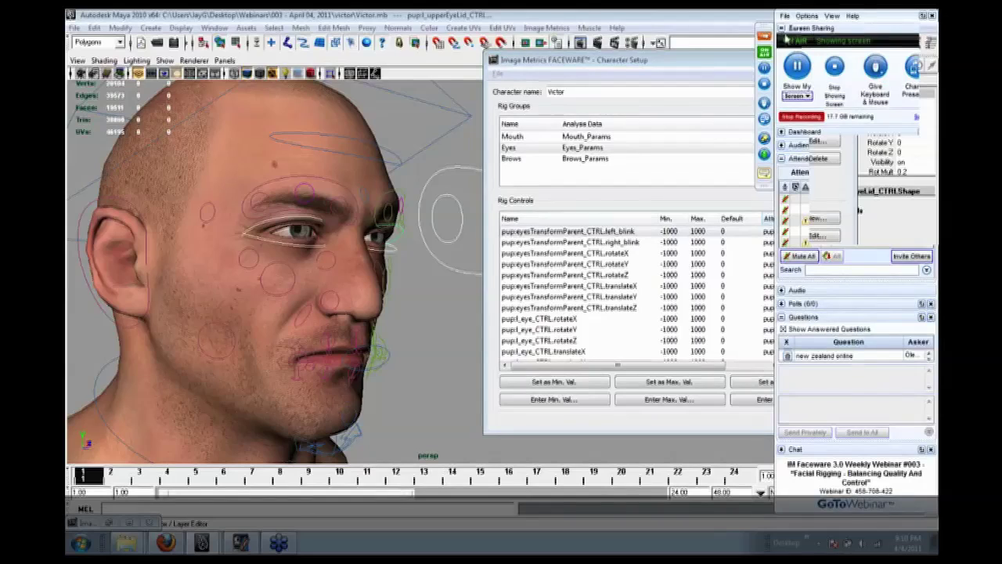
{"action": "left_click", "coordinate": [768, 36]}
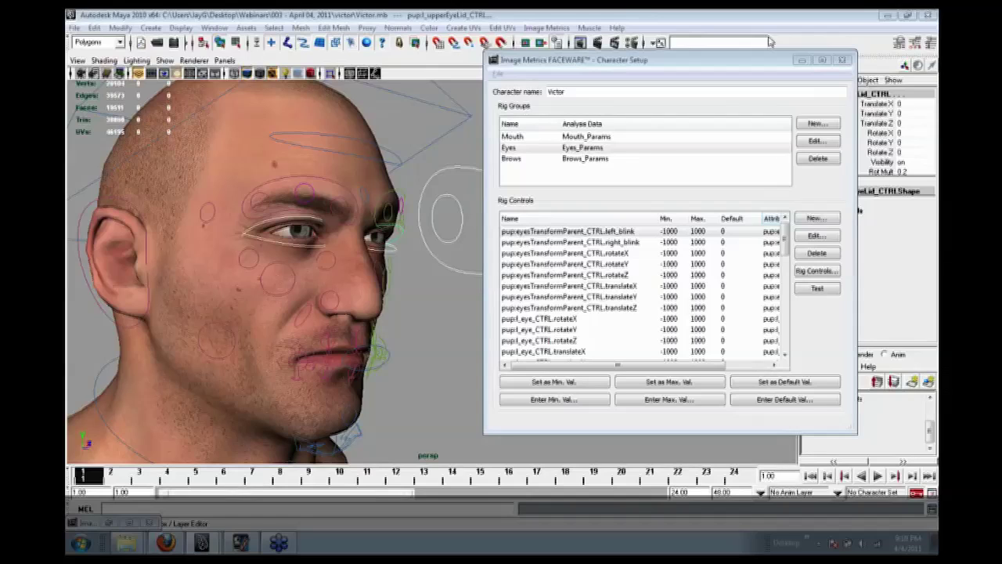
{"action": "left_click", "coordinate": [540, 147]}
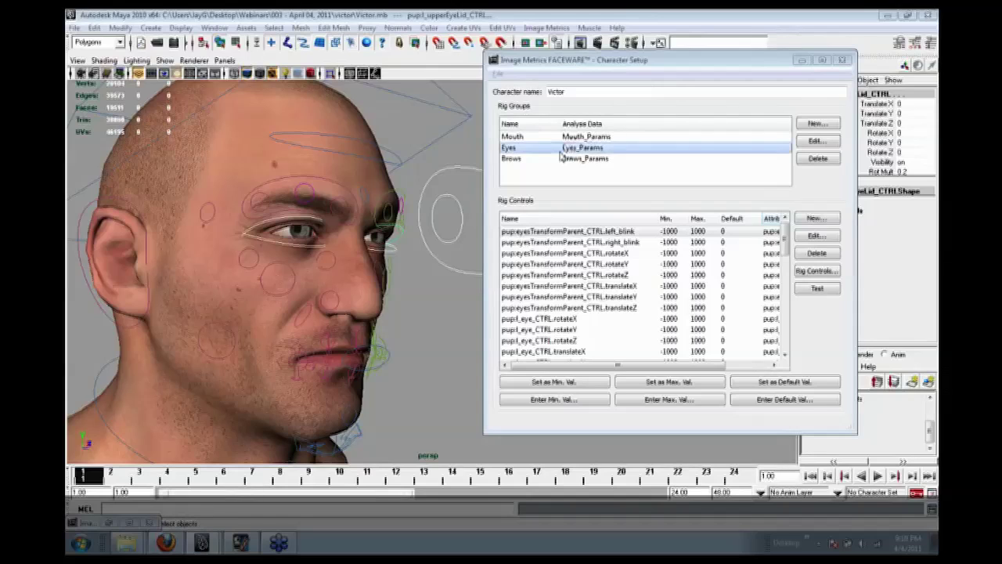
Select the Brows rig group and pick the right eyebrow control and the small brow controls around both eyebrows on the model.
{"action": "left_click", "coordinate": [548, 160]}
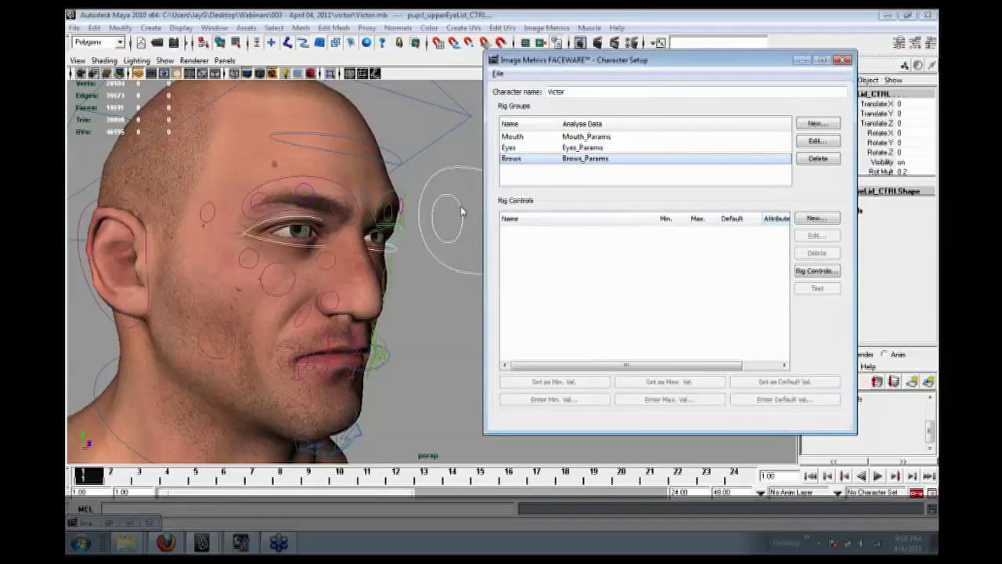
{"action": "left_click", "coordinate": [269, 216]}
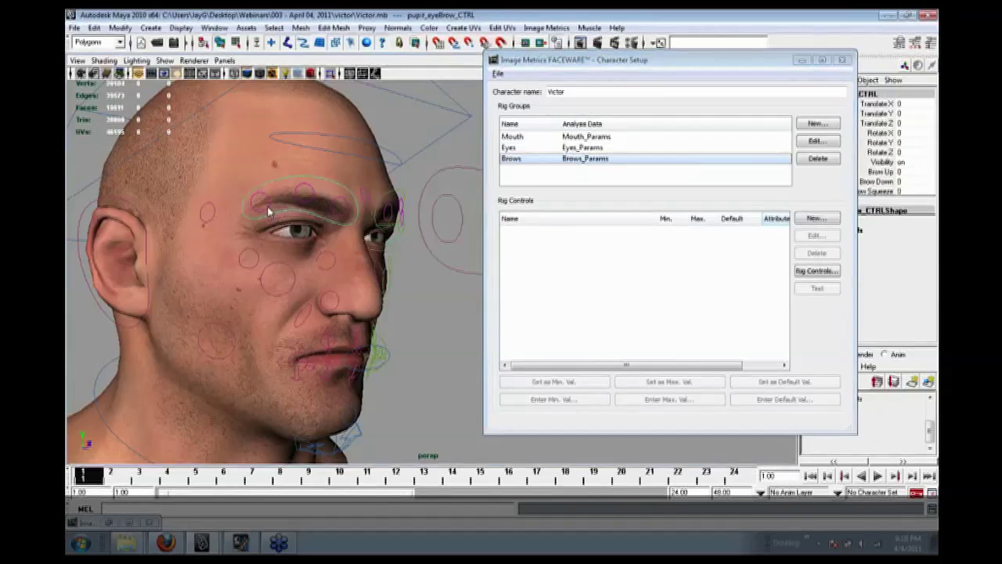
{"action": "left_click", "coordinate": [267, 206]}
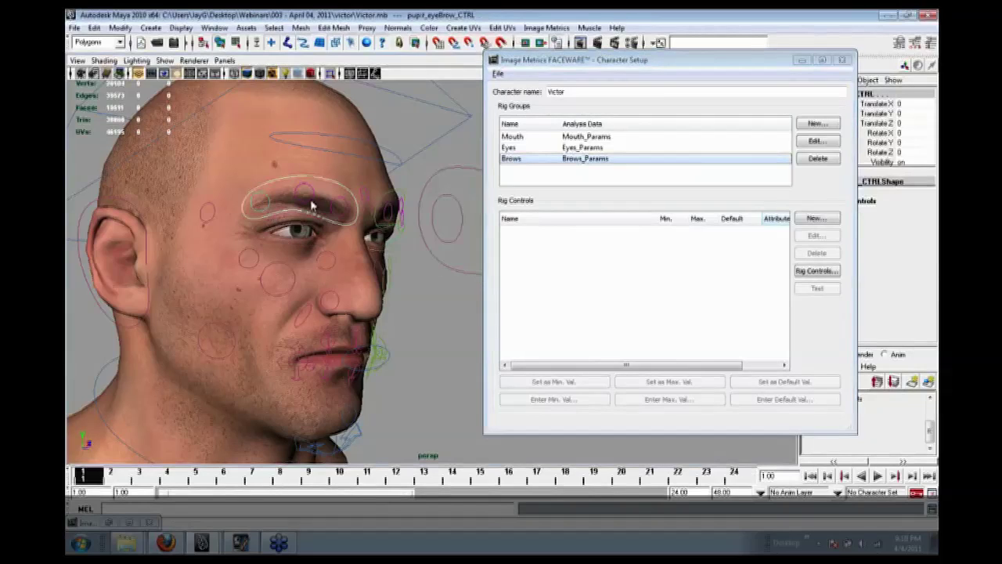
{"action": "left_click", "coordinate": [373, 210]}
{"action": "left_click", "coordinate": [393, 213]}
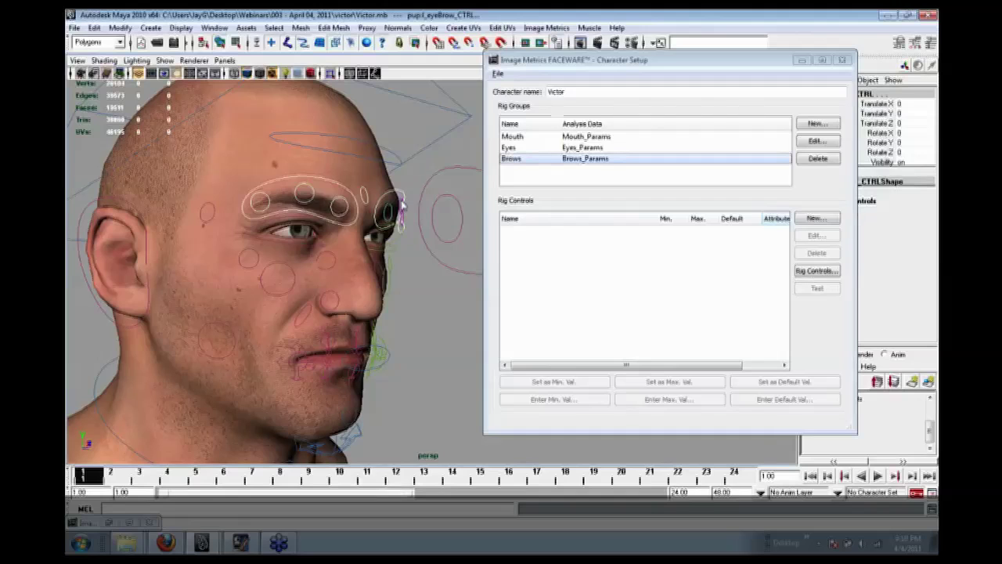
{"action": "left_click", "coordinate": [402, 218]}
Add the remaining left outer brow control and the skull control across the forehead to the selection.
{"action": "left_click_drag", "start_coordinate": [407, 256], "coordinate": [337, 270], "text": "alt"}
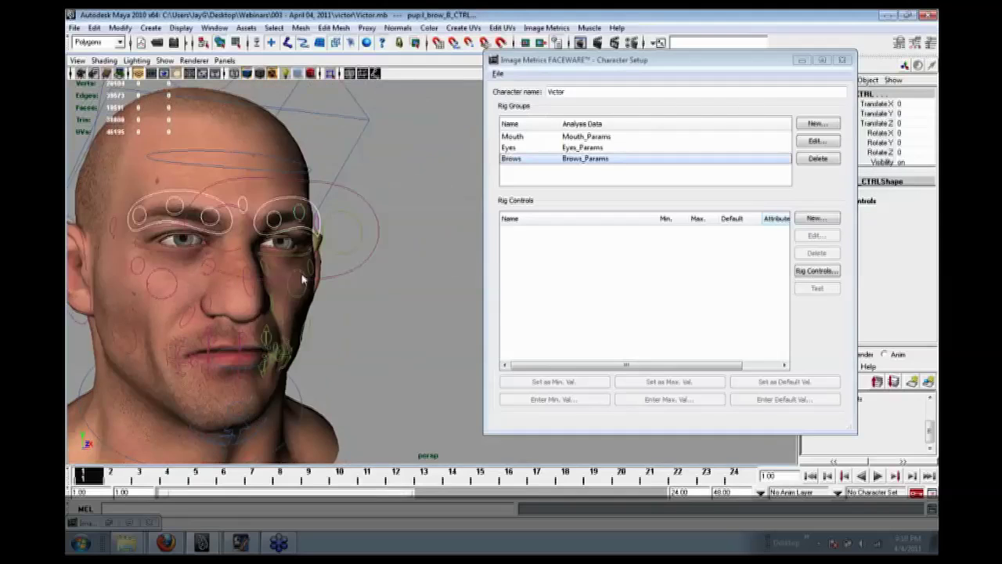
{"action": "right_click_drag", "start_coordinate": [306, 278], "coordinate": [425, 299], "text": "alt"}
{"action": "middle_click_drag", "start_coordinate": [466, 205], "coordinate": [450, 231], "text": "alt"}
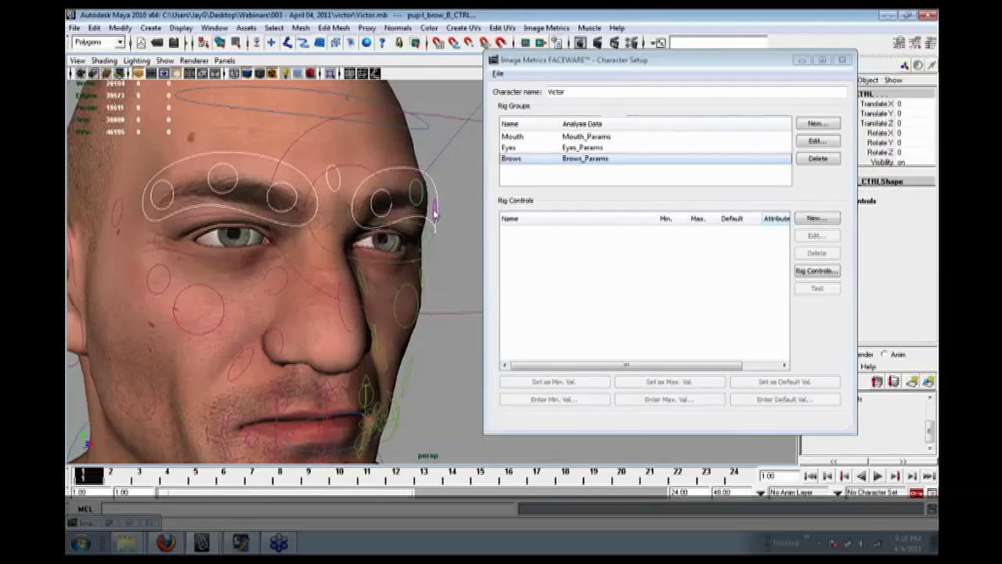
{"action": "left_click_drag", "start_coordinate": [436, 287], "coordinate": [413, 126], "text": "alt"}
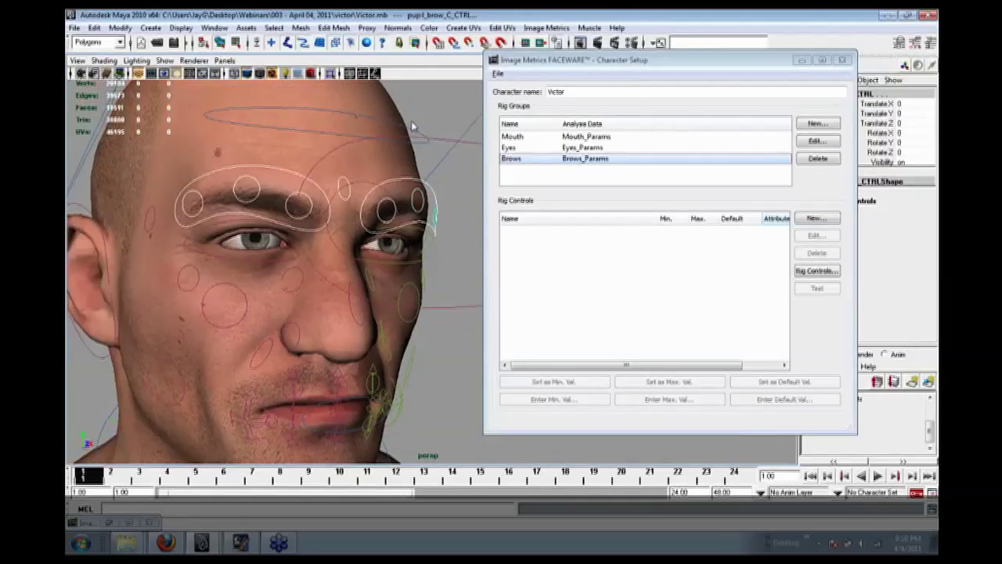
{"action": "left_click_drag", "start_coordinate": [433, 249], "coordinate": [462, 234], "text": "alt"}
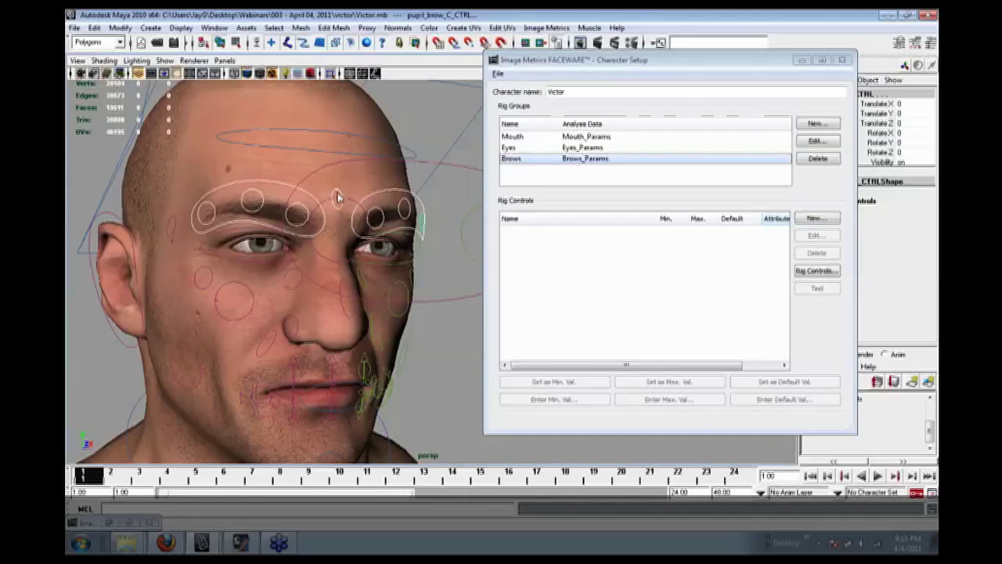
{"action": "left_click", "coordinate": [408, 148]}
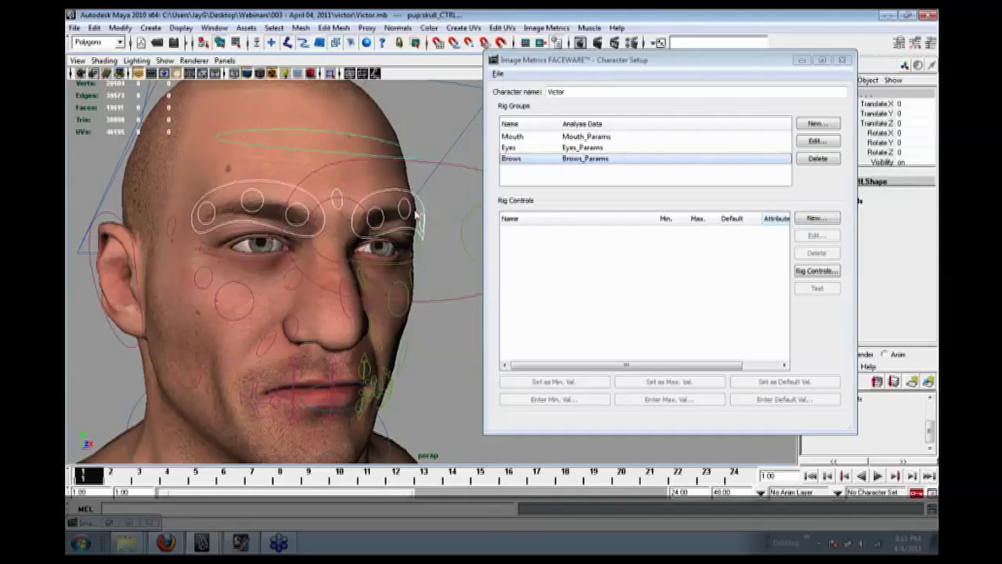
{"action": "left_click_drag", "start_coordinate": [419, 249], "coordinate": [208, 141], "text": "alt"}
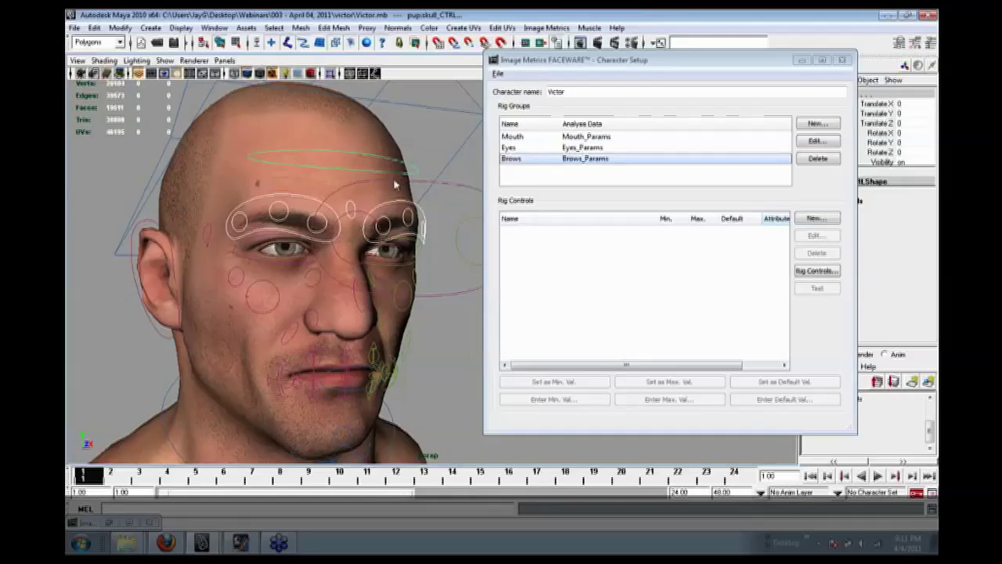
Load the attributes of the selected controls, add them to the Brows rig group, and narrow the name column of the list.
{"action": "left_click", "coordinate": [557, 157]}
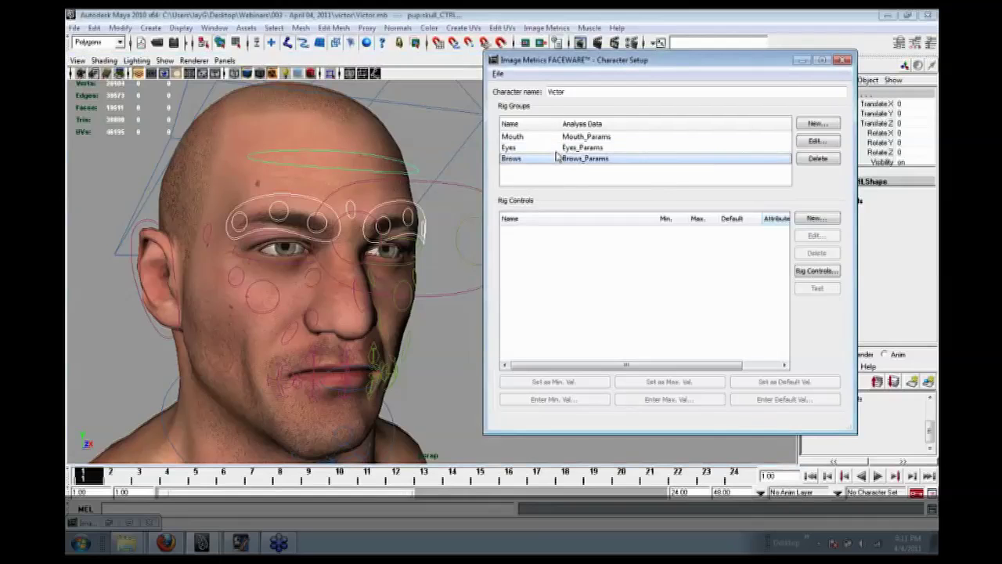
{"action": "left_click", "coordinate": [817, 270]}
{"action": "left_click", "coordinate": [774, 136]}
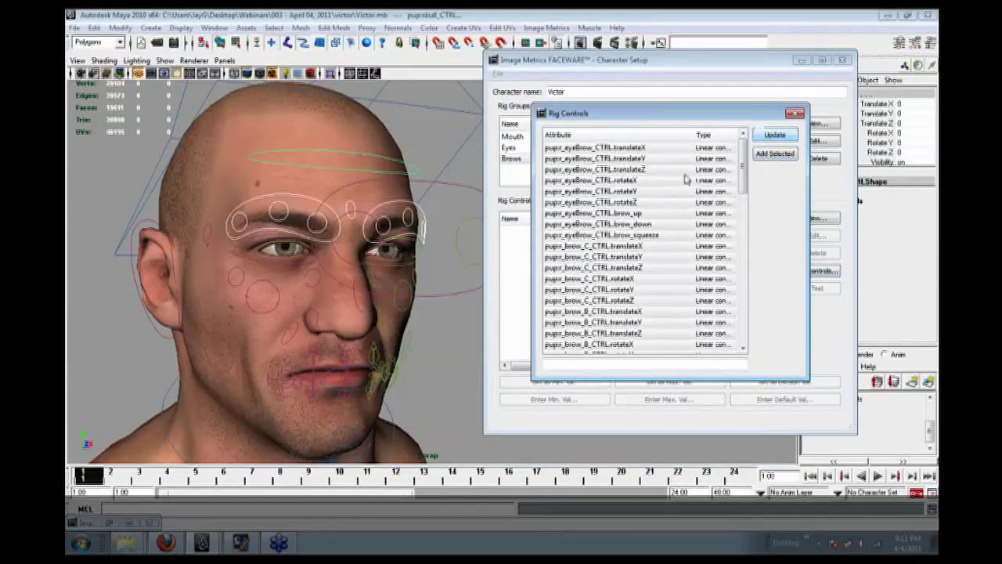
{"action": "left_click", "coordinate": [774, 153]}
{"action": "left_click", "coordinate": [796, 114]}
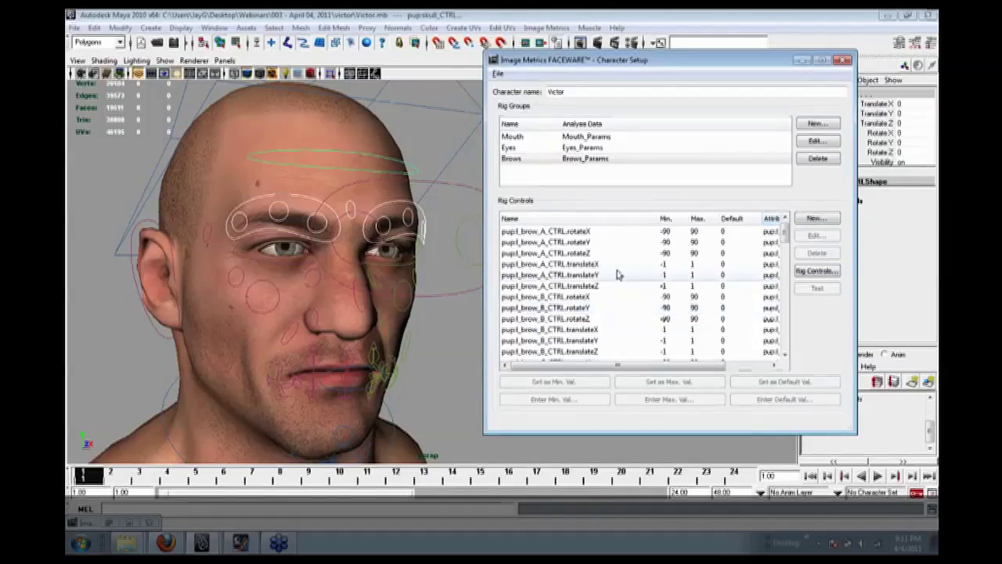
{"action": "left_click_drag", "start_coordinate": [657, 220], "coordinate": [635, 220]}
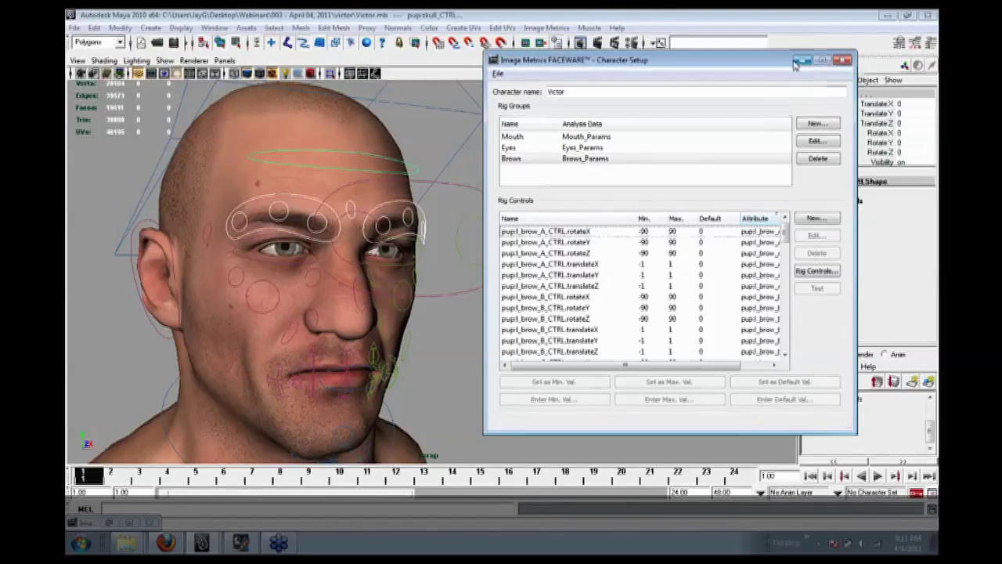
Minimize the Character Setup window and select Victor's head mesh.
{"action": "left_click", "coordinate": [842, 61]}
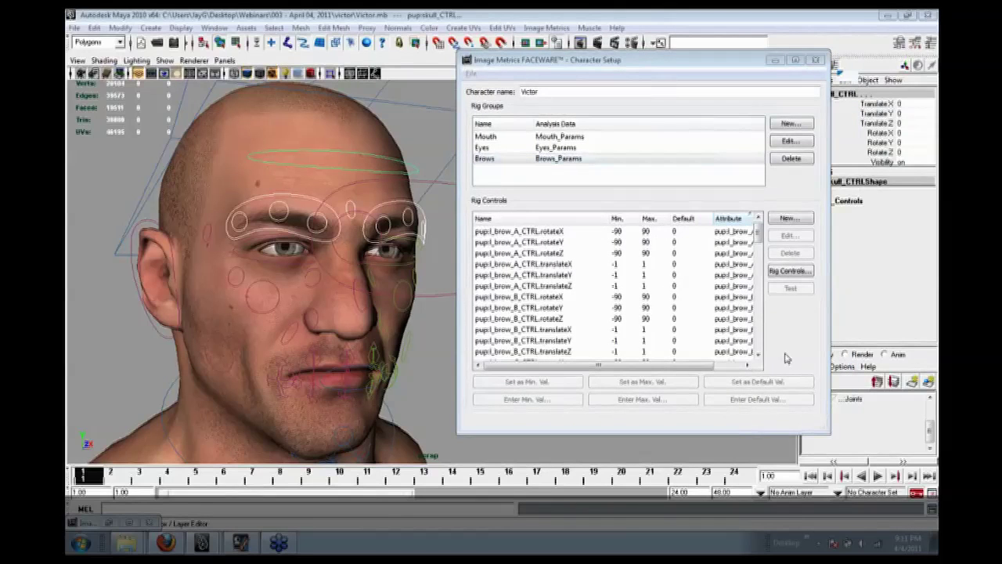
{"action": "left_click", "coordinate": [775, 61]}
{"action": "left_click", "coordinate": [593, 185]}
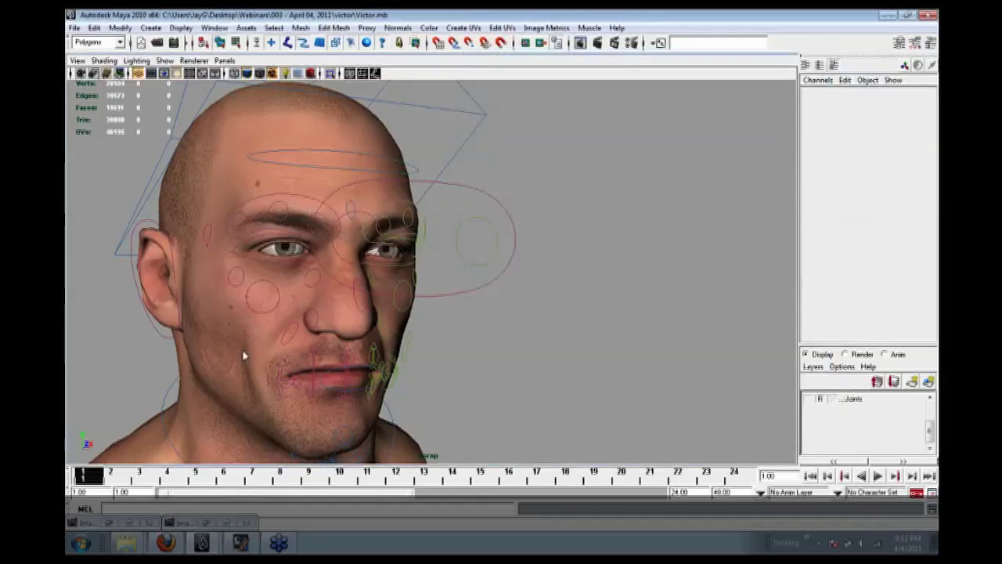
{"action": "left_click", "coordinate": [239, 341]}
{"action": "left_click", "coordinate": [274, 358]}
{"action": "left_click", "coordinate": [233, 155]}
Examine the blend shape channels under the head mesh's Victor_headGEO_IMBS input and clear the selection.
{"action": "left_click", "coordinate": [850, 270]}
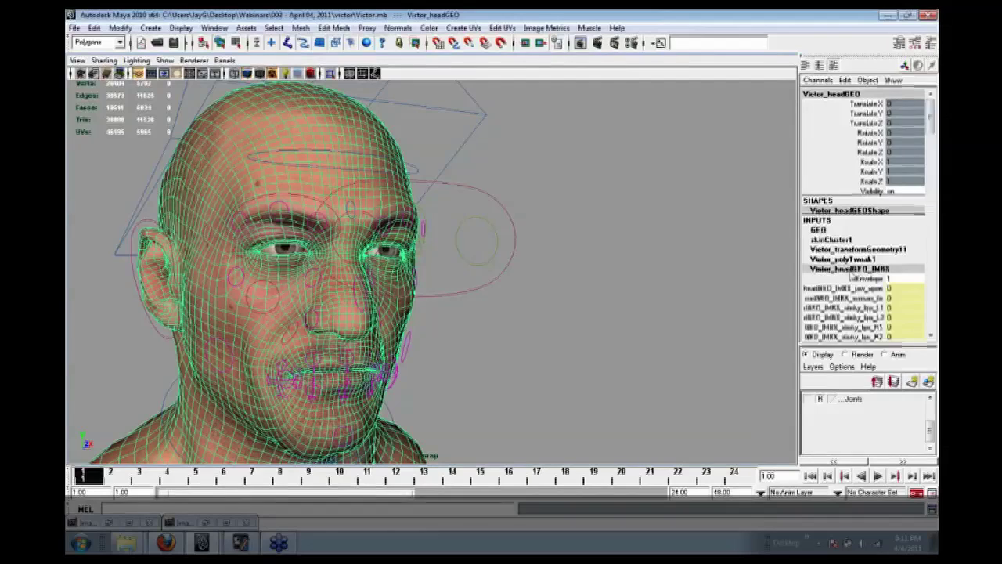
{"action": "left_click", "coordinate": [934, 333]}
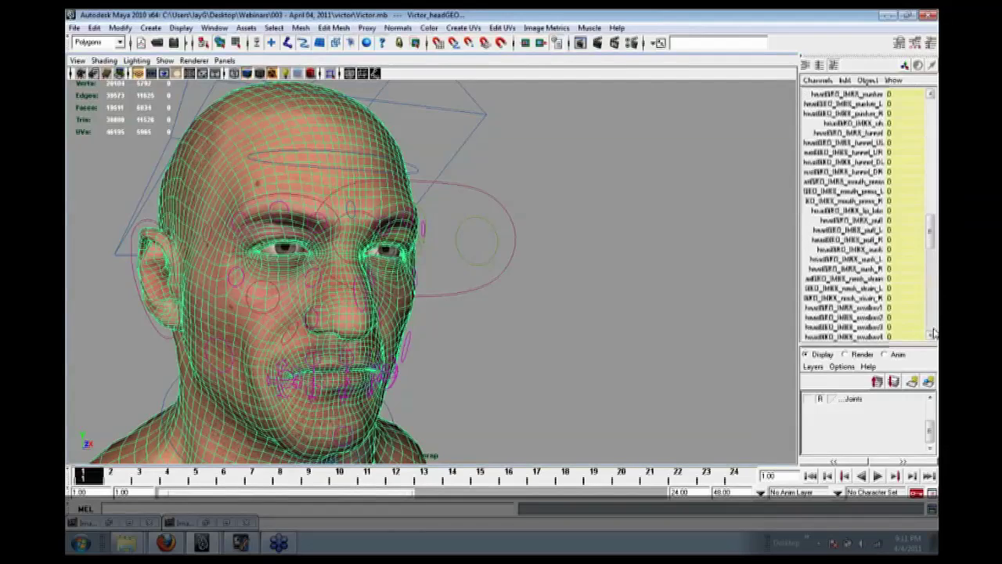
{"action": "left_click_drag", "start_coordinate": [934, 282], "coordinate": [935, 103]}
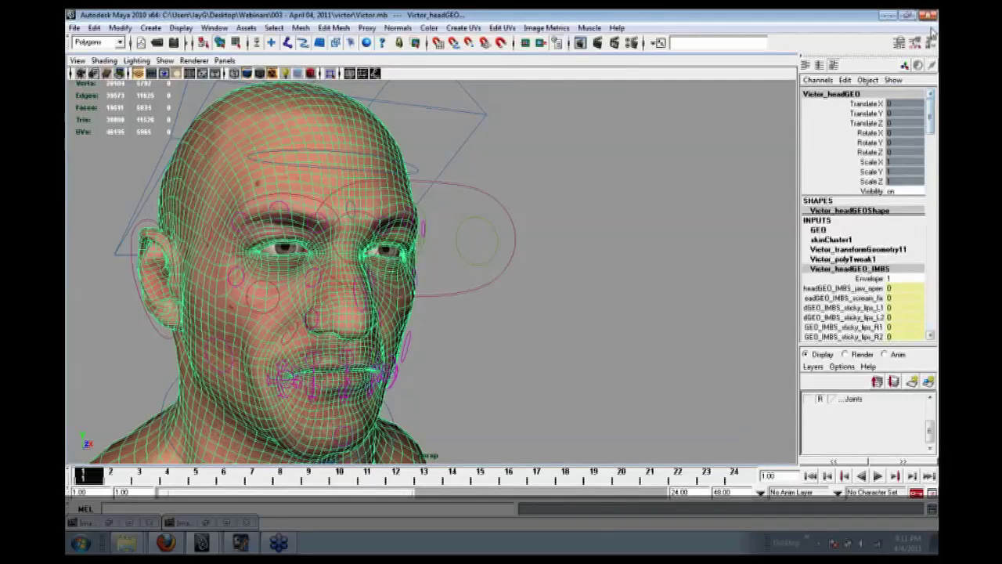
{"action": "left_click", "coordinate": [699, 329]}
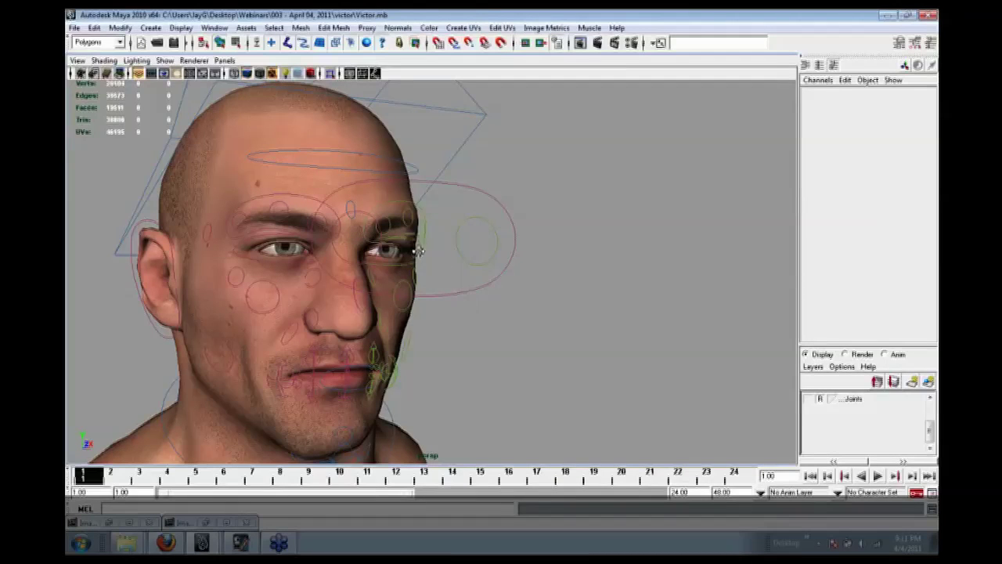
Select the circular blendShape_CTRL above the head, examine its blend shape channels, and deselect it.
{"action": "right_click_drag", "start_coordinate": [419, 251], "coordinate": [415, 133], "text": "alt"}
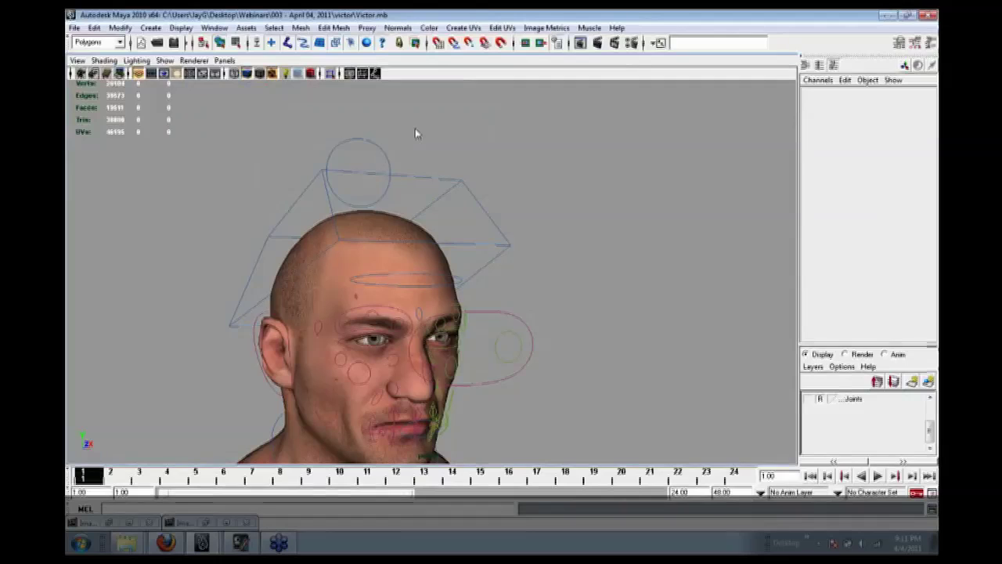
{"action": "left_click", "coordinate": [415, 129]}
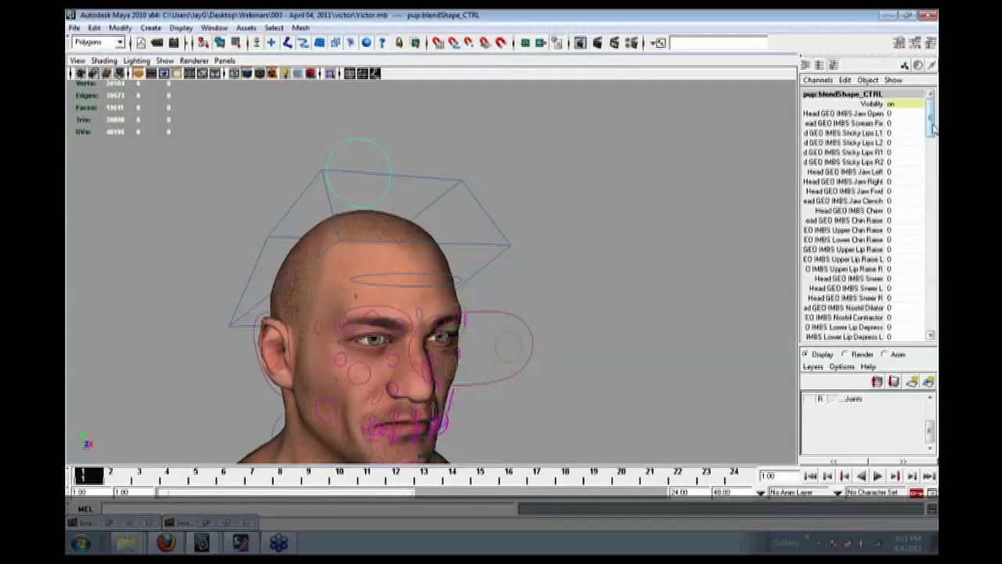
{"action": "mouse_move", "coordinate": [932, 125]}
{"action": "left_mouse_down"}
{"action": "mouse_move", "coordinate": [934, 333]}
{"action": "mouse_move", "coordinate": [932, 118]}
{"action": "left_mouse_up"}
{"action": "left_click", "coordinate": [493, 195]}
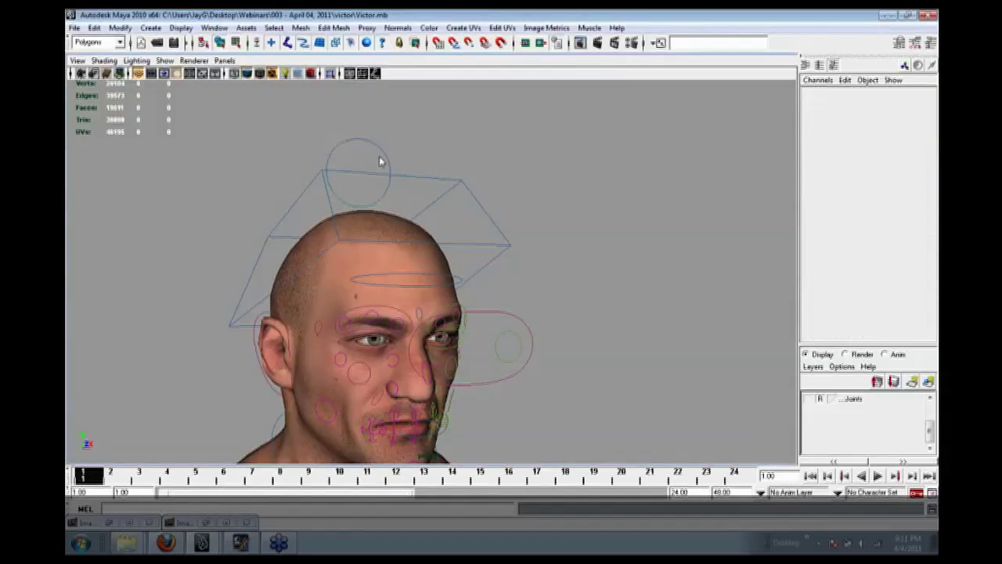
Reselect blendShape_CTRL, restore the Character Setup window, and list the control's attributes in the Rig Controls dialog.
{"action": "left_click", "coordinate": [448, 415]}
{"action": "left_click", "coordinate": [546, 28]}
{"action": "left_click", "coordinate": [580, 47]}
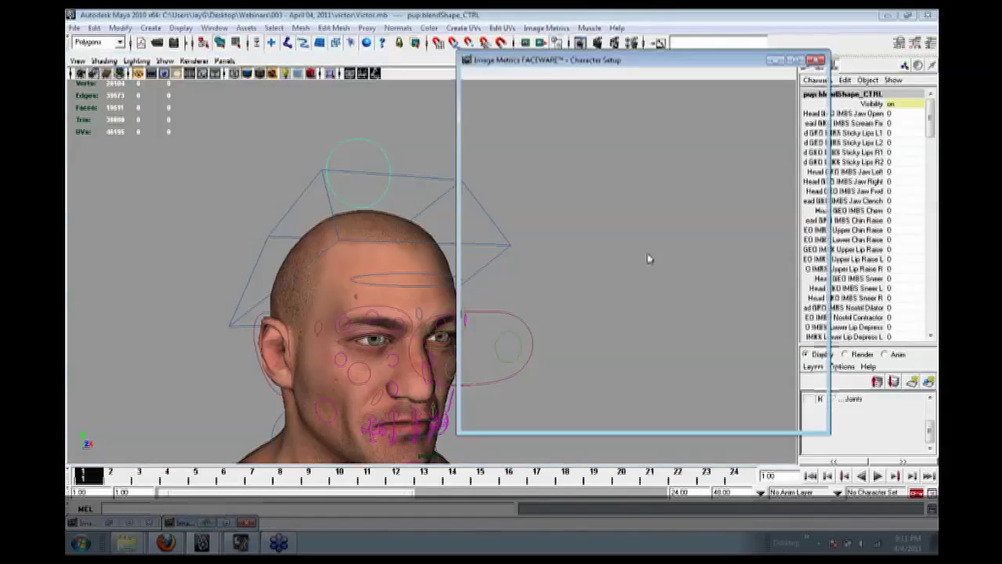
{"action": "left_click", "coordinate": [790, 270]}
{"action": "left_click", "coordinate": [748, 135]}
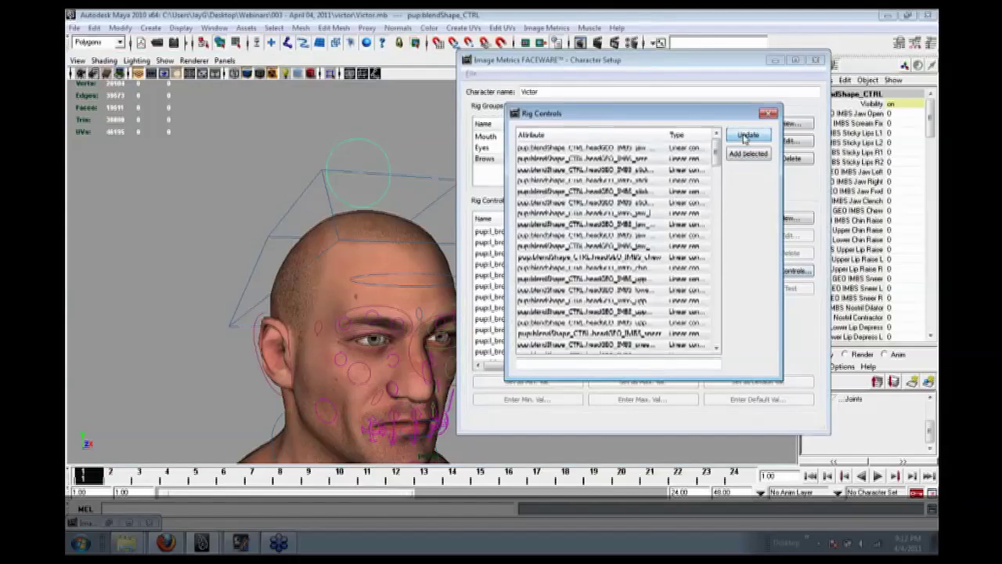
Select all the listed blend shape attributes and widen the Rig Controls dialog and its attribute column to show full names.
{"action": "left_click", "coordinate": [701, 167]}
{"action": "left_click_drag", "start_coordinate": [667, 135], "coordinate": [634, 111]}
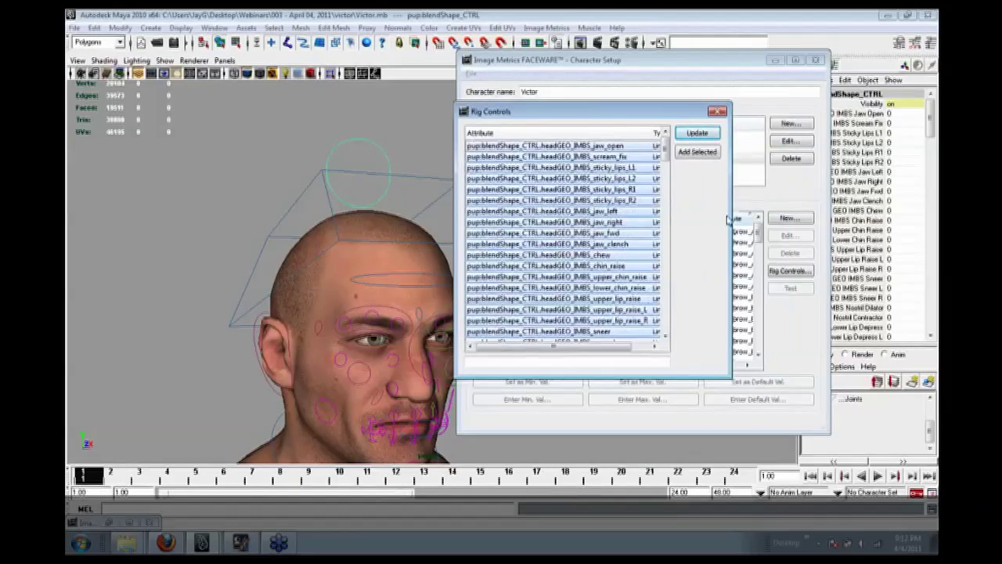
{"action": "left_click_drag", "start_coordinate": [730, 214], "coordinate": [775, 215]}
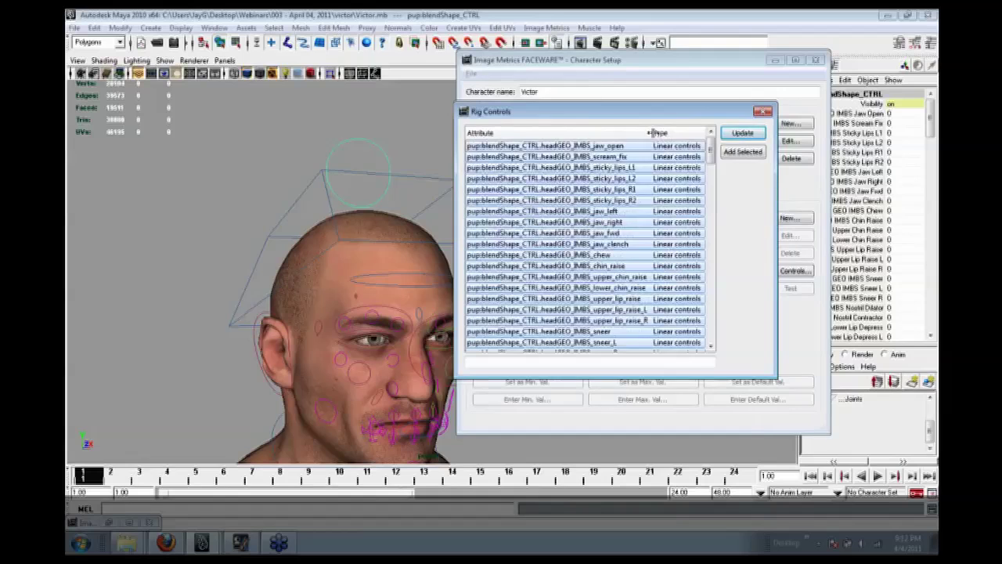
{"action": "left_click_drag", "start_coordinate": [652, 133], "coordinate": [668, 112]}
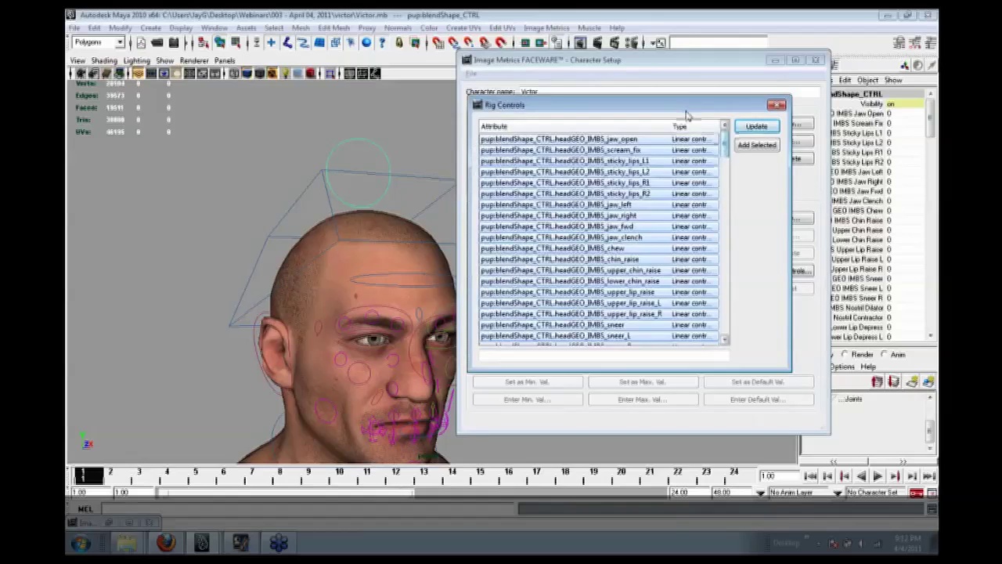
{"action": "mouse_move", "coordinate": [686, 115]}
{"action": "left_mouse_down"}
{"action": "mouse_move", "coordinate": [696, 161]}
{"action": "mouse_move", "coordinate": [897, 376]}
{"action": "mouse_move", "coordinate": [685, 126]}
{"action": "left_mouse_up"}
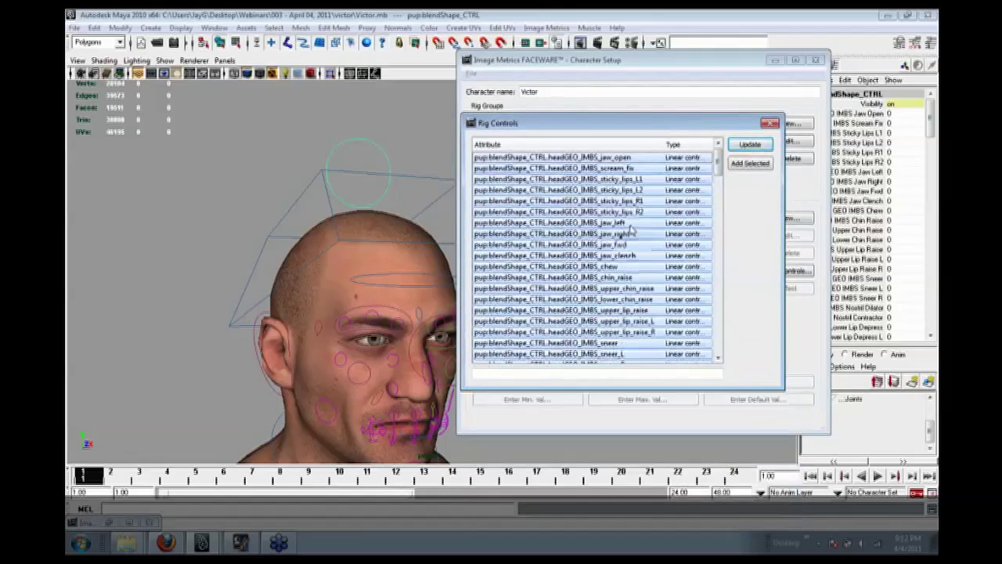
Look through the frown, smile and dimple blend shape attributes in the list and close the Rig Controls dialog without adding any.
{"action": "left_click_drag", "start_coordinate": [718, 166], "coordinate": [717, 223]}
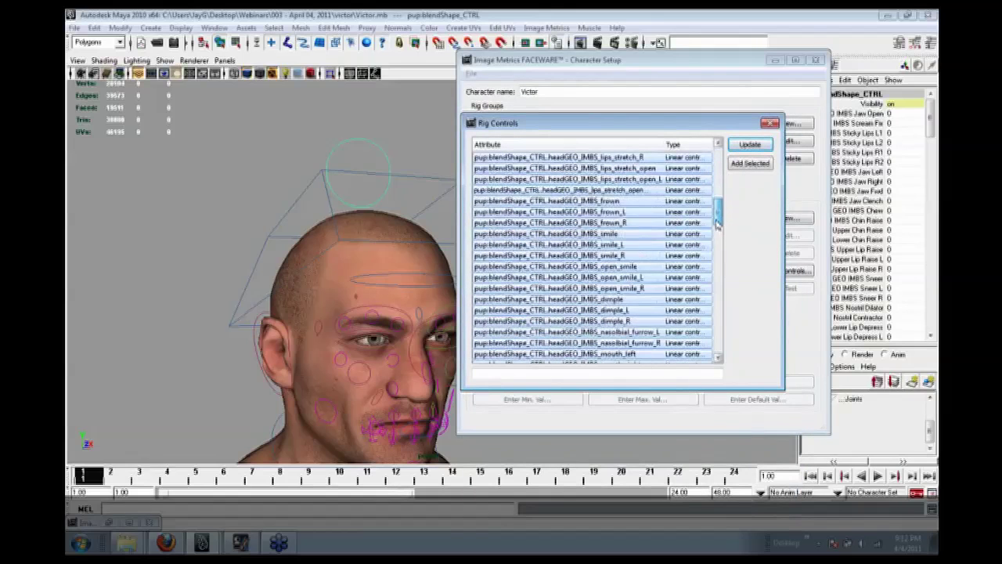
{"action": "left_click", "coordinate": [665, 244]}
{"action": "key", "text": "Up"}
{"action": "key", "text": "Up"}
{"action": "key", "text": "Up"}
{"action": "key", "text": "Up"}
{"action": "key", "text": "Up"}
{"action": "key", "text": "Up"}
{"action": "key", "text": "Down"}
{"action": "key", "text": "Down"}
{"action": "key", "text": "Down"}
{"action": "key", "text": "Down"}
{"action": "key", "text": "Down"}
{"action": "key", "text": "Down"}
{"action": "key", "text": "Down"}
{"action": "key", "text": "Down"}
{"action": "key", "text": "Down"}
{"action": "key", "text": "Down"}
{"action": "key", "text": "Down"}
{"action": "key", "text": "Down"}
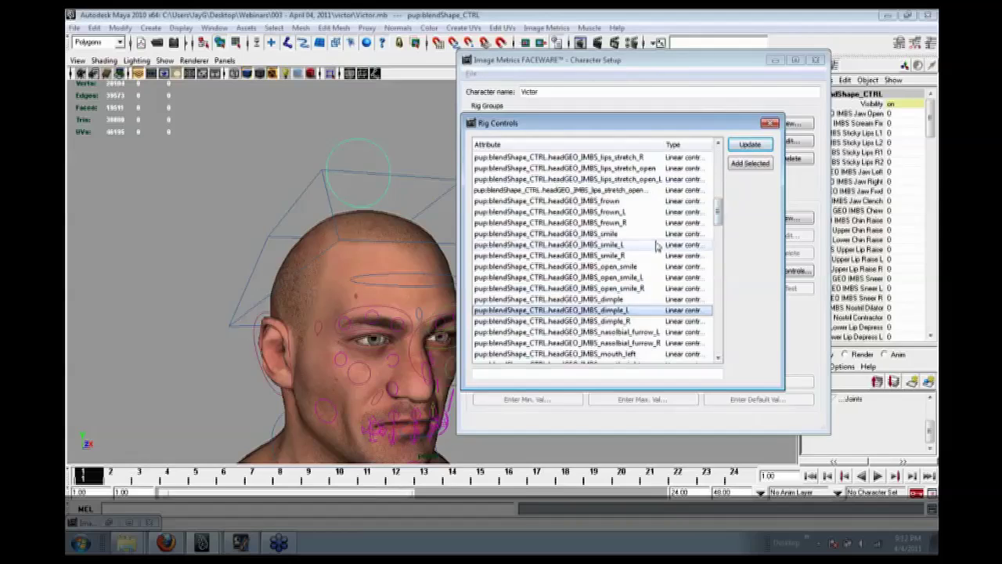
{"action": "left_click", "coordinate": [658, 244]}
{"action": "left_click", "coordinate": [770, 123]}
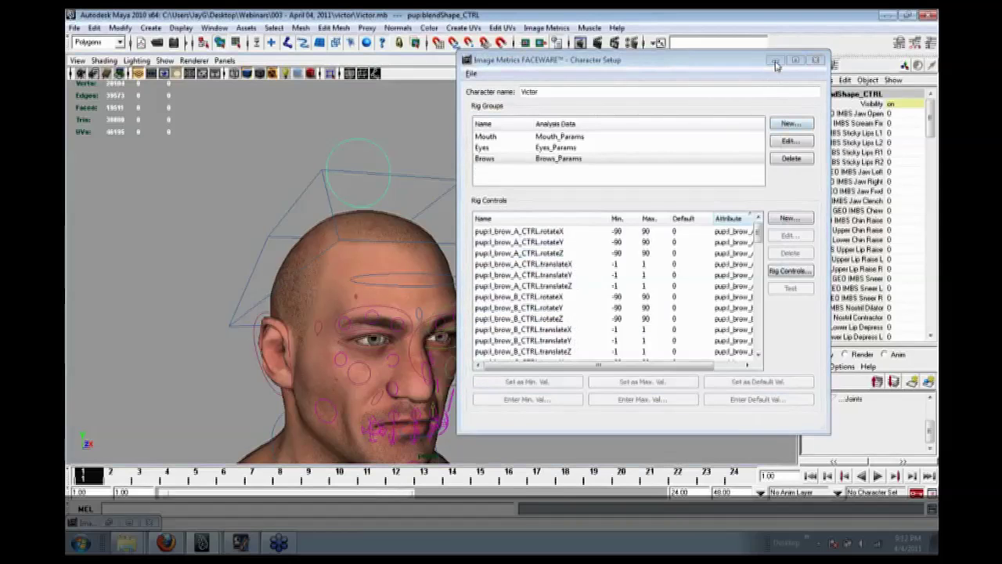
Minimize the Character Setup window, clear the selection, and frame Victor's head and neck in the viewport.
{"action": "left_click", "coordinate": [774, 62]}
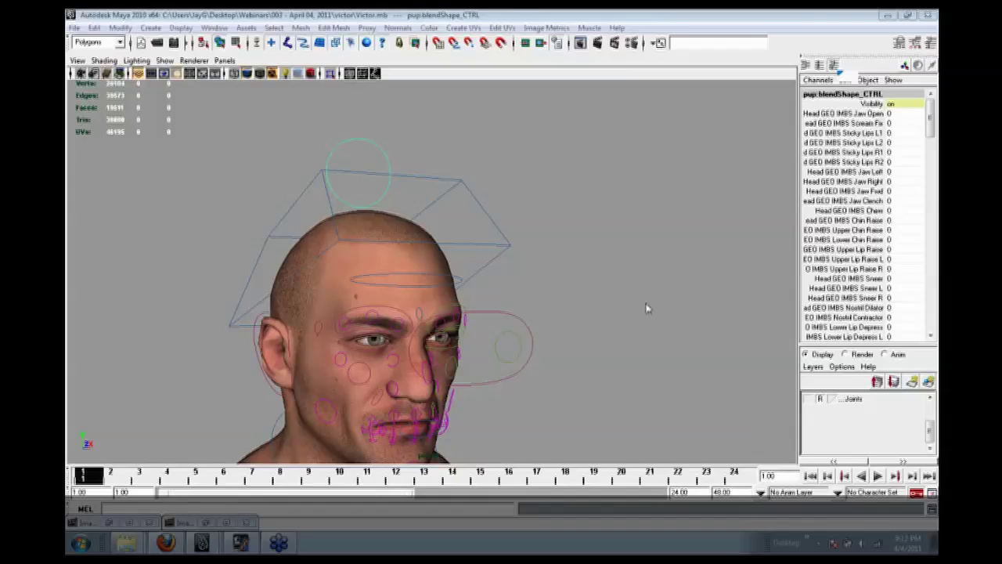
{"action": "left_click", "coordinate": [503, 397]}
{"action": "left_click_drag", "start_coordinate": [504, 398], "coordinate": [510, 332], "text": "alt"}
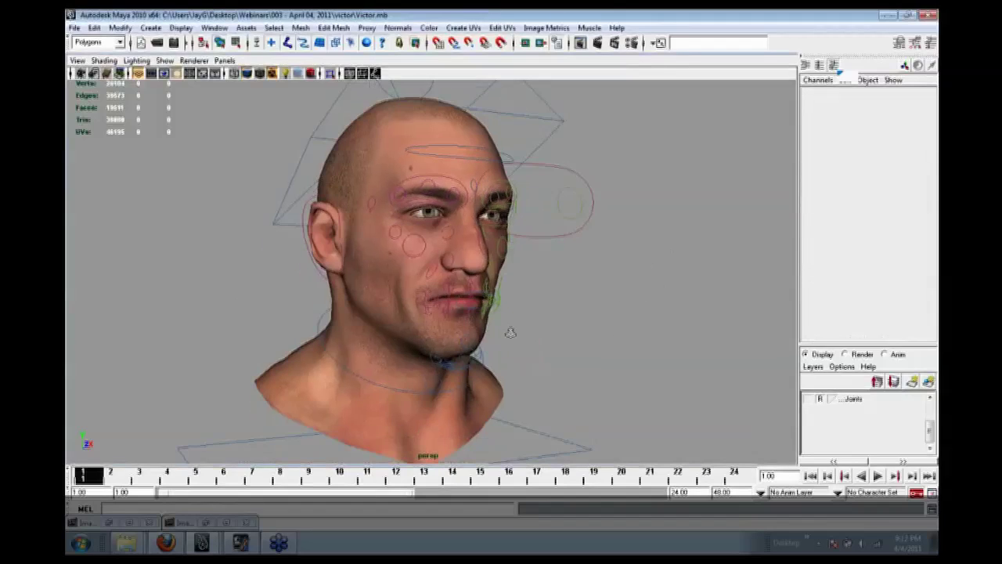
{"action": "right_click_drag", "start_coordinate": [510, 332], "coordinate": [600, 267], "text": "alt"}
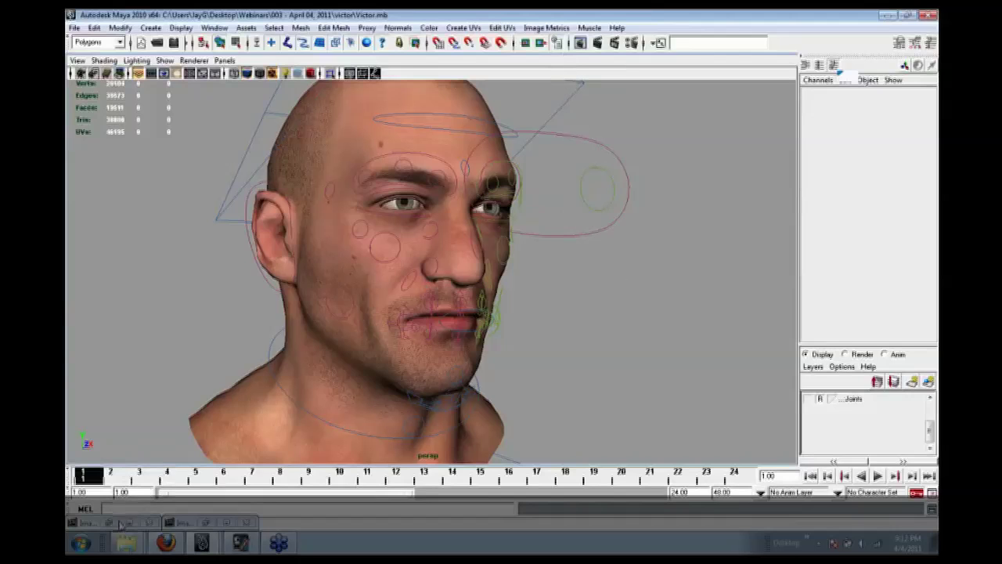
Bring up the Faceware Retargeter window over the viewport and minimize it again.
{"action": "left_click", "coordinate": [546, 28]}
{"action": "left_click", "coordinate": [678, 148]}
{"action": "left_click_drag", "start_coordinate": [640, 52], "coordinate": [595, 54]}
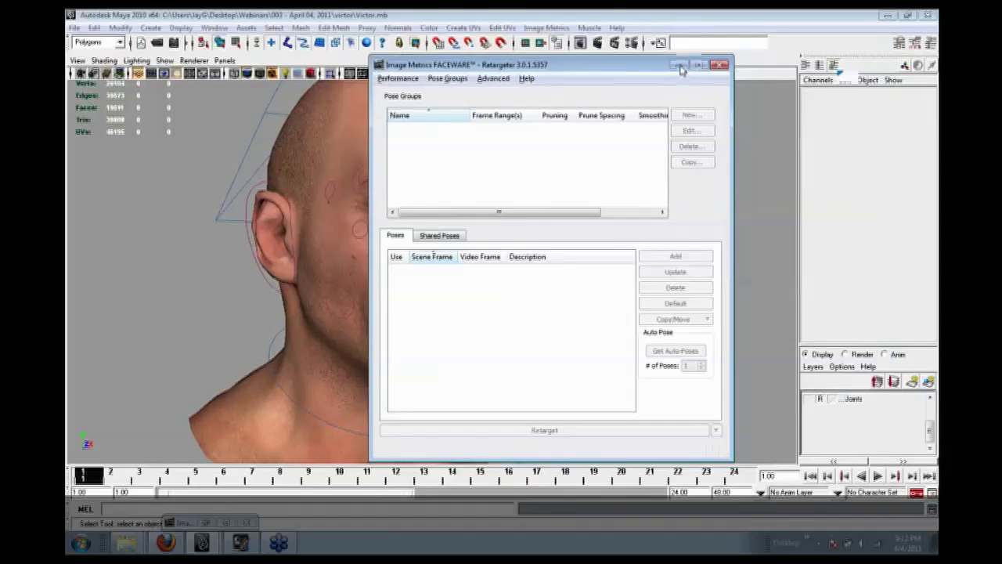
{"action": "left_click", "coordinate": [679, 69]}
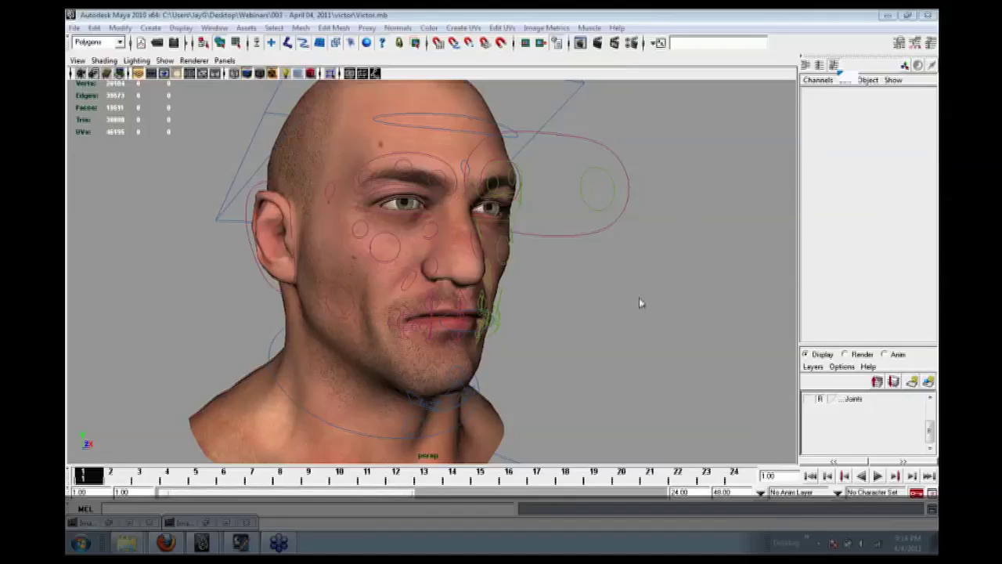
Examine Victor's face and the facial rig controls around the mouth, nose and eyes from both sides and the front.
{"action": "left_click_drag", "start_coordinate": [567, 338], "coordinate": [575, 358], "text": "alt"}
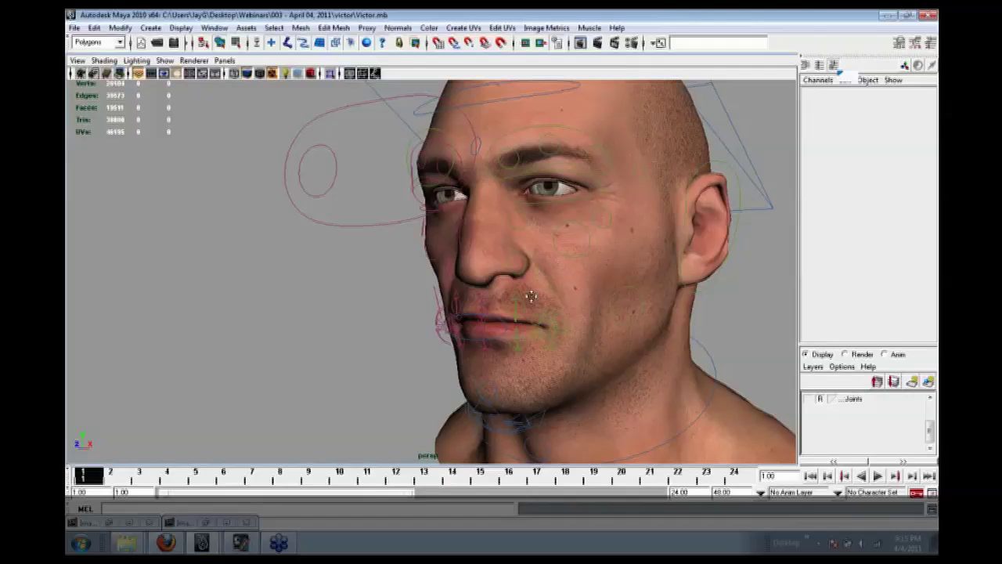
{"action": "left_click_drag", "start_coordinate": [527, 295], "coordinate": [515, 326], "text": "alt"}
{"action": "middle_click_drag", "start_coordinate": [515, 326], "coordinate": [469, 250], "text": "alt"}
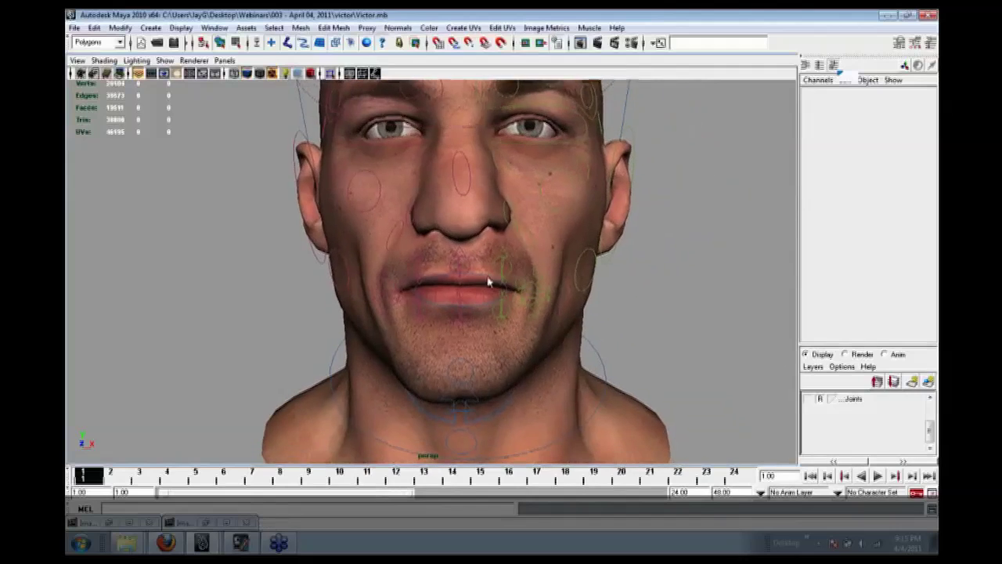
{"action": "left_click_drag", "start_coordinate": [427, 313], "coordinate": [513, 332], "text": "alt"}
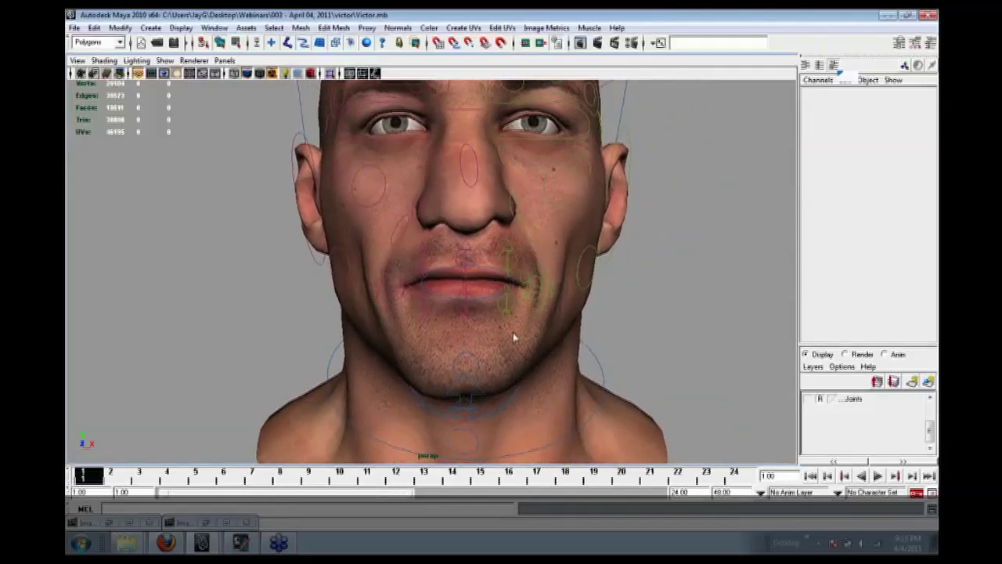
{"action": "left_click_drag", "start_coordinate": [475, 403], "coordinate": [520, 321], "text": "alt"}
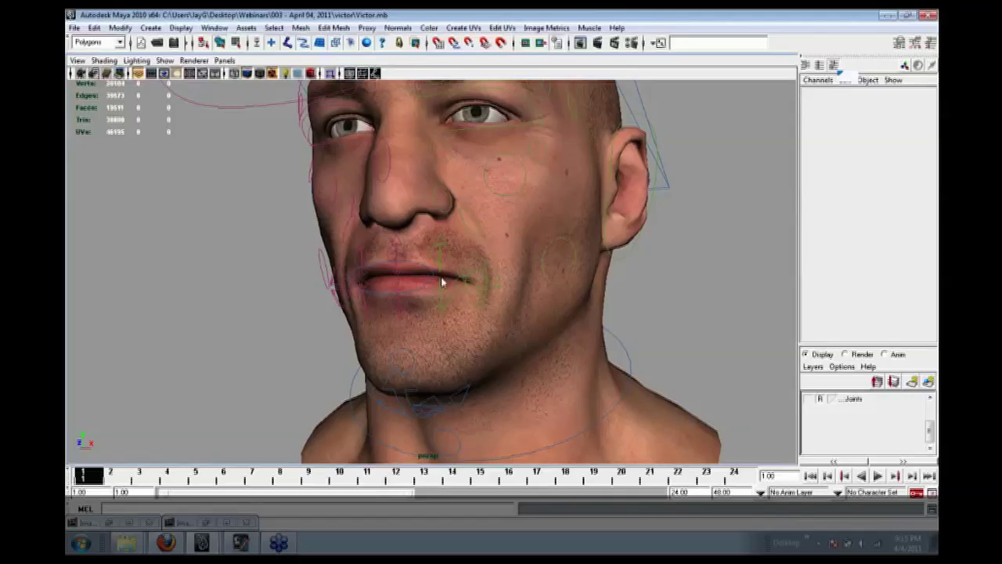
{"action": "left_click_drag", "start_coordinate": [440, 276], "coordinate": [470, 284], "text": "alt"}
{"action": "mouse_move", "coordinate": [461, 232]}
{"action": "left_mouse_down", "text": "alt"}
{"action": "mouse_move", "coordinate": [483, 296]}
{"action": "mouse_move", "coordinate": [479, 275]}
{"action": "mouse_move", "coordinate": [459, 313]}
{"action": "mouse_move", "coordinate": [548, 259]}
{"action": "mouse_move", "coordinate": [543, 284]}
{"action": "mouse_move", "coordinate": [467, 226]}
{"action": "left_mouse_up", "text": "alt"}
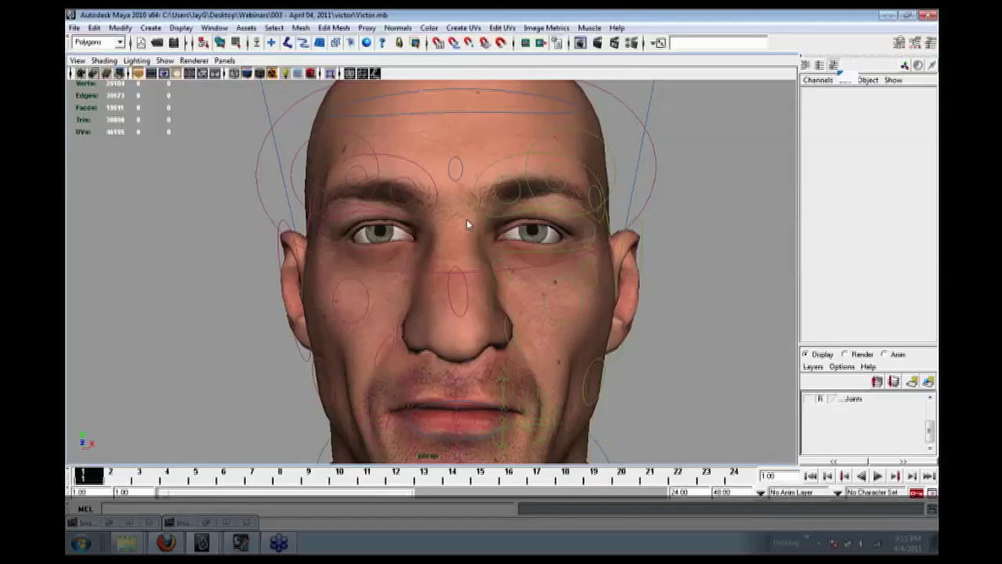
Select mouthMain_CTRL around Victor's lips and move the floating webinar control strip down, clear of its attribute list.
{"action": "middle_click_drag", "start_coordinate": [477, 357], "coordinate": [481, 341], "text": "alt"}
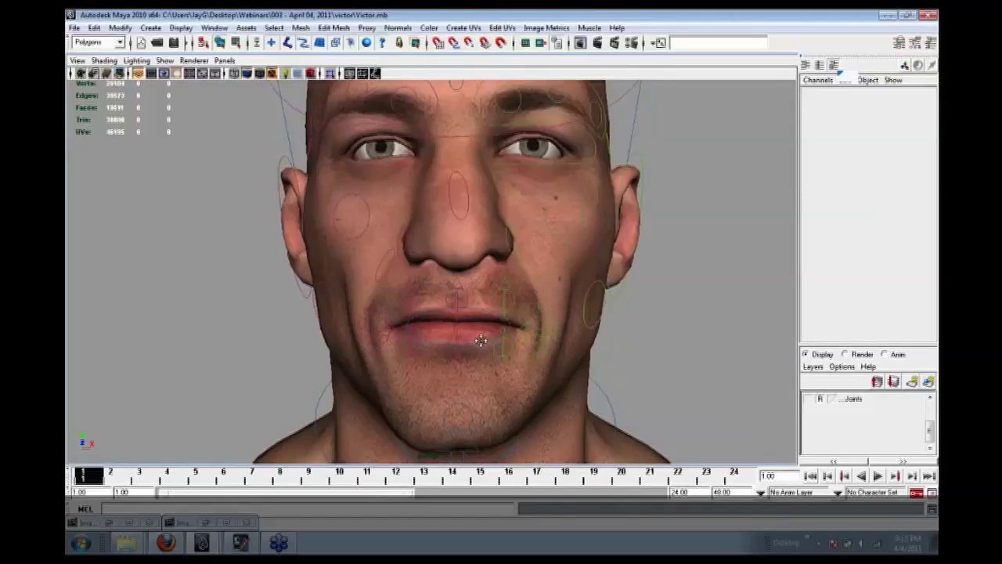
{"action": "right_click_drag", "start_coordinate": [481, 341], "coordinate": [510, 380], "text": "alt"}
{"action": "middle_click_drag", "start_coordinate": [509, 380], "coordinate": [501, 340], "text": "alt"}
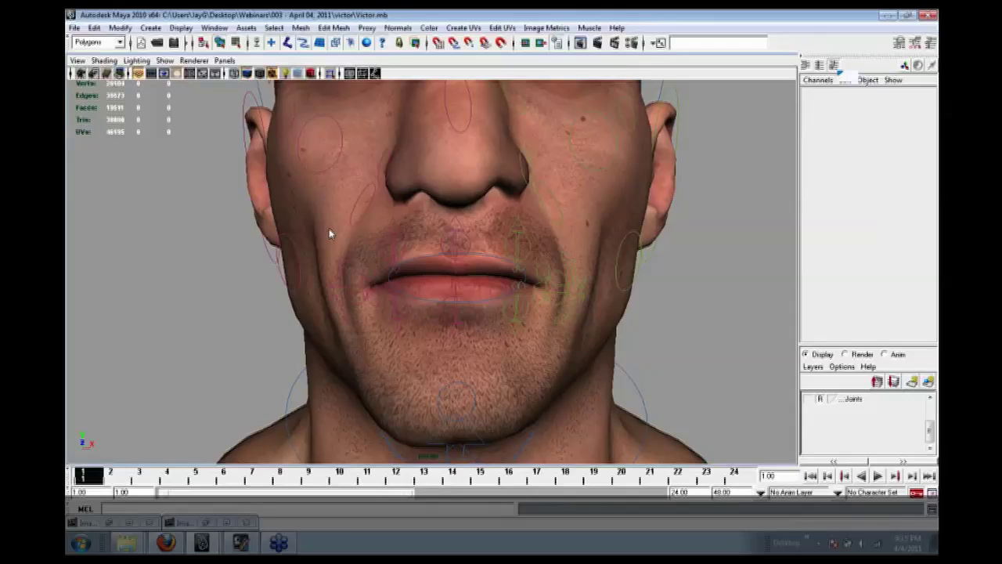
{"action": "left_click", "coordinate": [478, 302]}
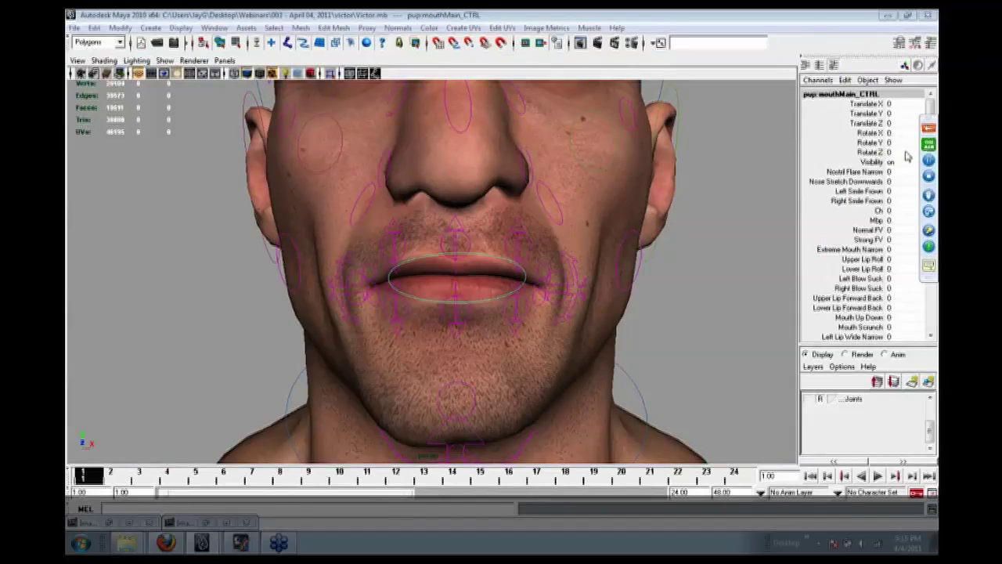
{"action": "left_click_drag", "start_coordinate": [929, 125], "coordinate": [936, 310]}
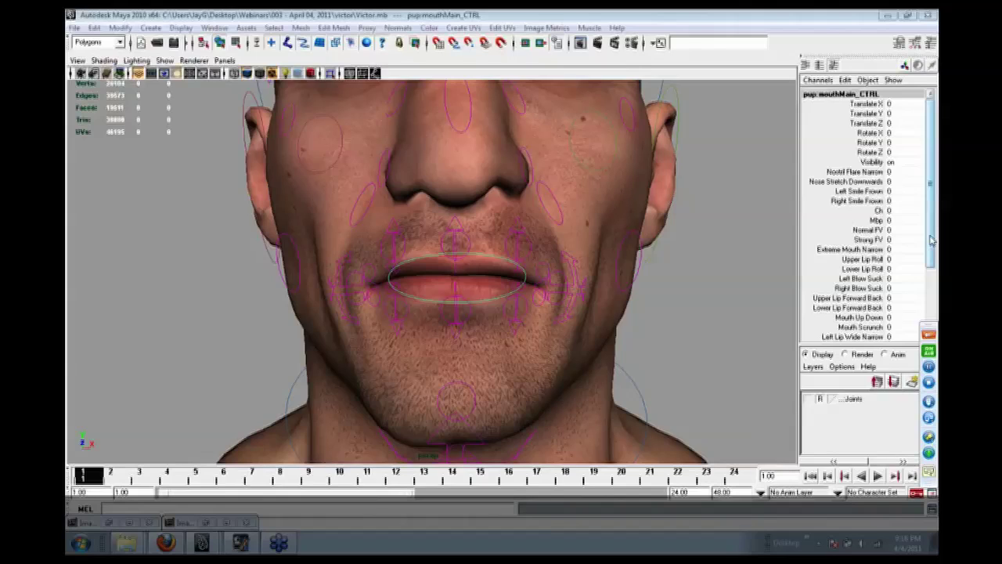
Try out the Mbp and Ch attributes of the main mouth control by scrubbing their values.
{"action": "left_click", "coordinate": [874, 220]}
{"action": "mouse_move", "coordinate": [680, 331]}
{"action": "middle_mouse_down"}
{"action": "mouse_move", "coordinate": [705, 331]}
{"action": "mouse_move", "coordinate": [680, 331]}
{"action": "middle_mouse_up"}
{"action": "left_click", "coordinate": [874, 210]}
{"action": "middle_click_drag", "start_coordinate": [765, 270], "coordinate": [588, 290]}
Examine Victor's full face up to the eyes and brows, and minimize Maya to show the webinar overview on the desktop.
{"action": "left_click_drag", "start_coordinate": [588, 291], "coordinate": [509, 378], "text": "alt"}
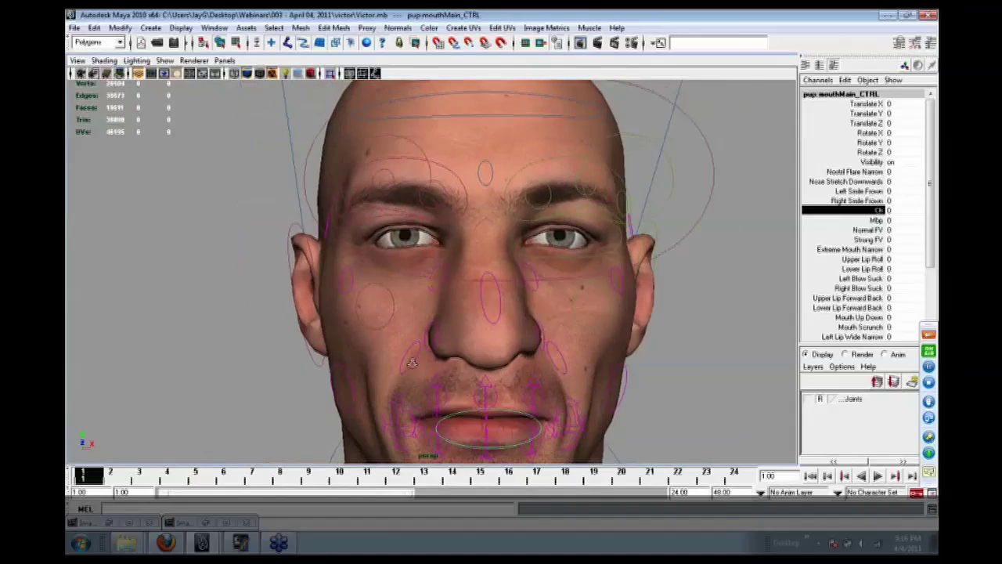
{"action": "scroll", "coordinate": [509, 378], "scroll_direction": "up", "scroll_amount": 3}
{"action": "scroll", "coordinate": [507, 370], "scroll_direction": "down", "scroll_amount": 2}
{"action": "left_click_drag", "start_coordinate": [508, 370], "coordinate": [549, 313], "text": "alt"}
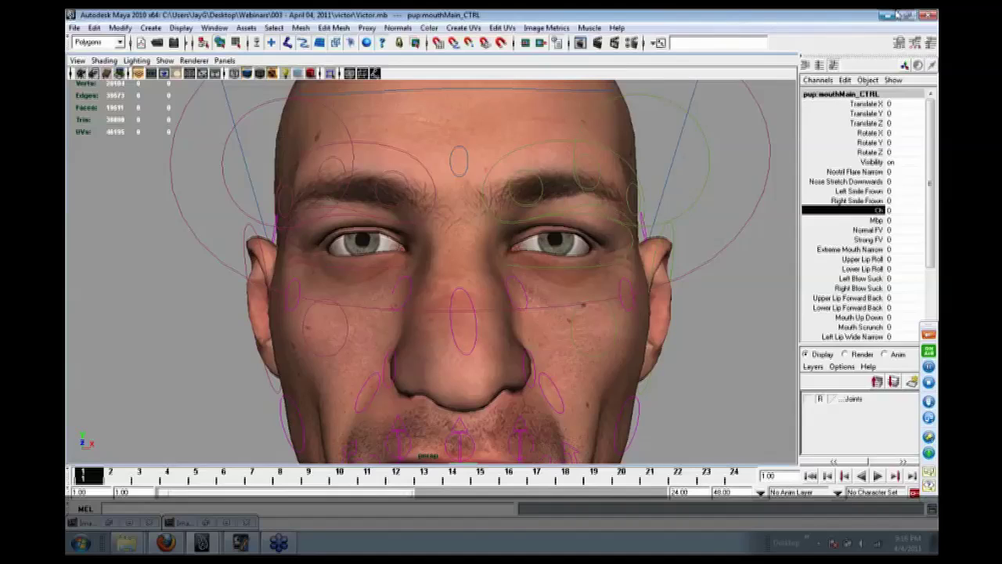
{"action": "left_click", "coordinate": [885, 16]}
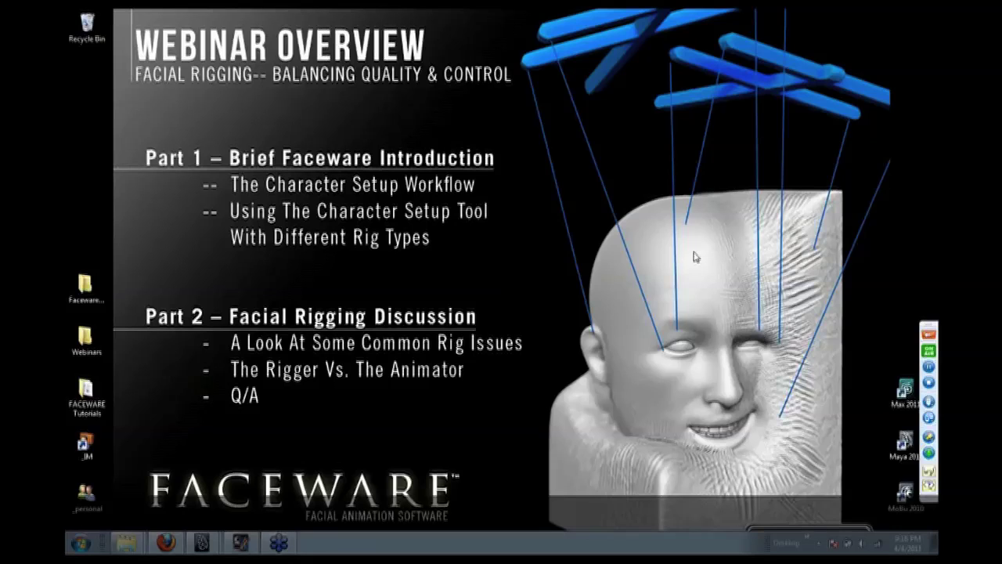